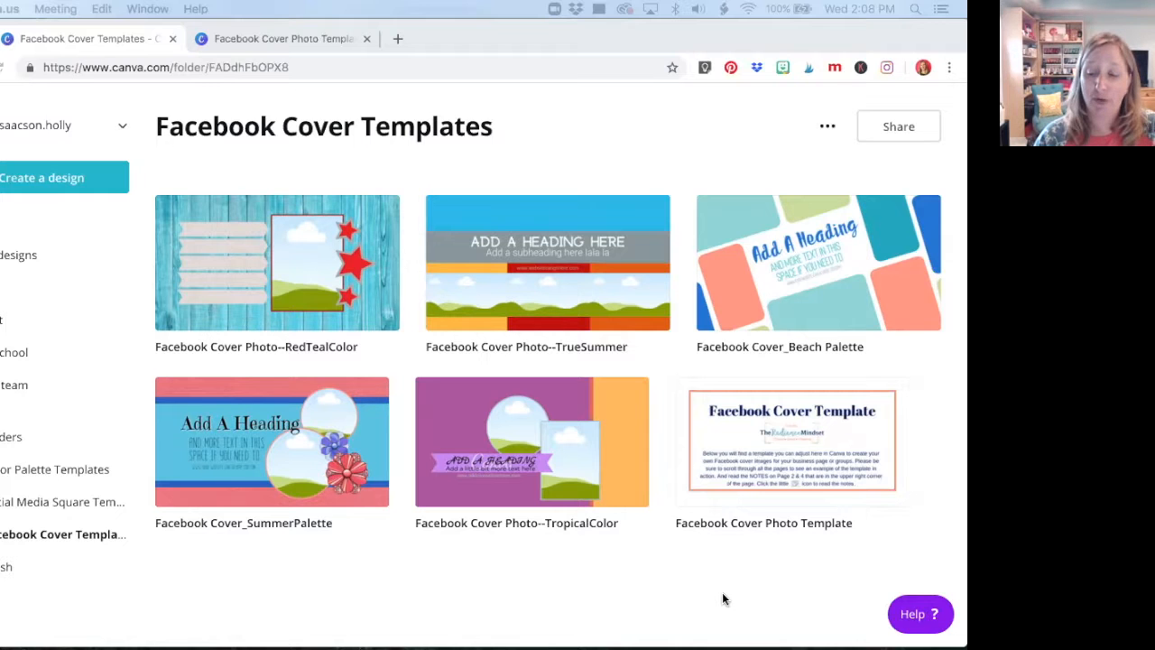
Open the Facebook Cover Photo Template design and look through all its pages, from the introduction to the mobile and desktop previews on page 8
{"action": "left_click", "coordinate": [741, 460]}
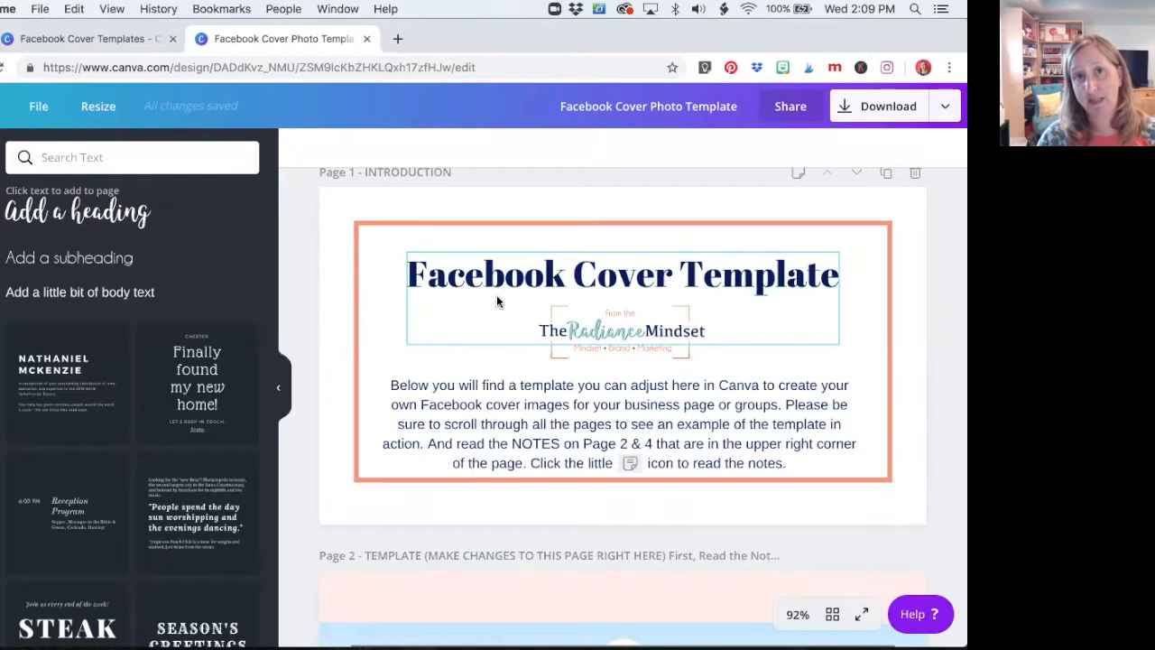
{"action": "scroll", "coordinate": [497, 301], "scroll_direction": "up", "scroll_amount": 1}
{"action": "scroll", "coordinate": [497, 300], "scroll_direction": "down", "scroll_amount": 2}
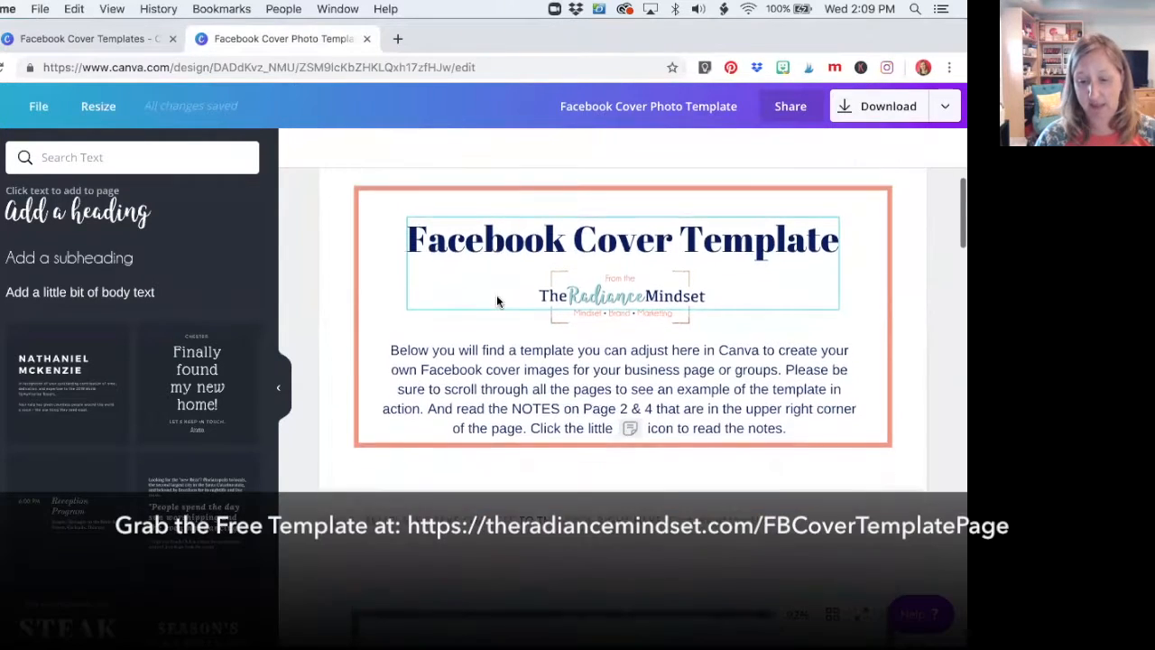
{"action": "scroll", "coordinate": [497, 301], "scroll_direction": "down", "scroll_amount": 1}
{"action": "scroll", "coordinate": [497, 300], "scroll_direction": "down", "scroll_amount": 3}
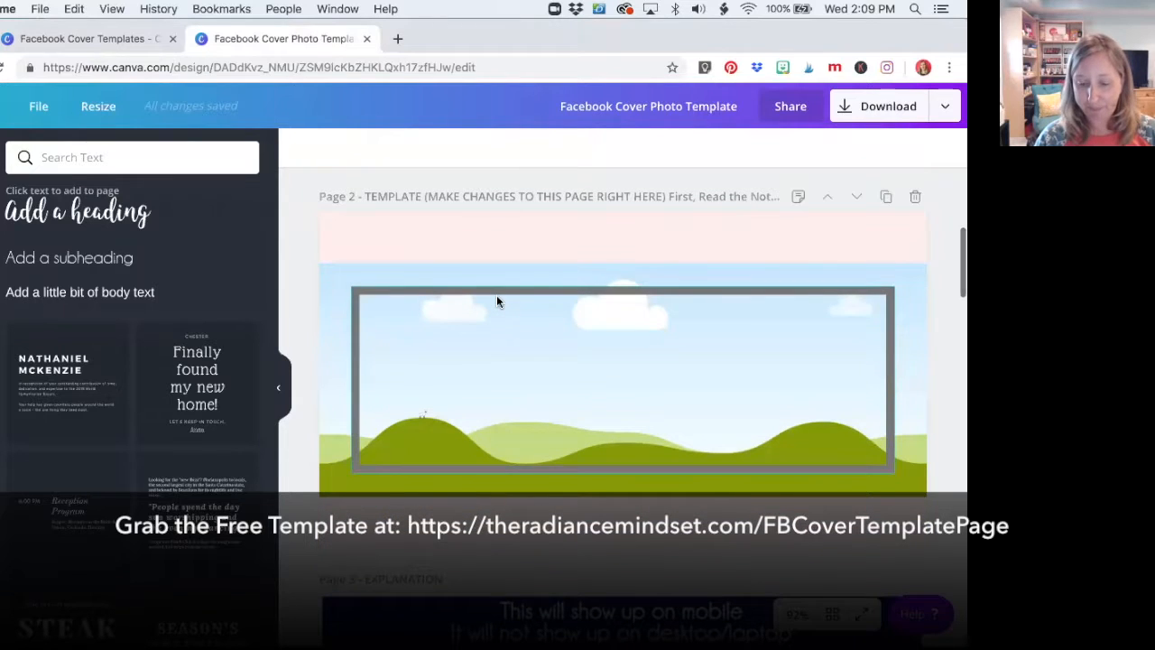
{"action": "scroll", "coordinate": [497, 301], "scroll_direction": "down", "scroll_amount": 5}
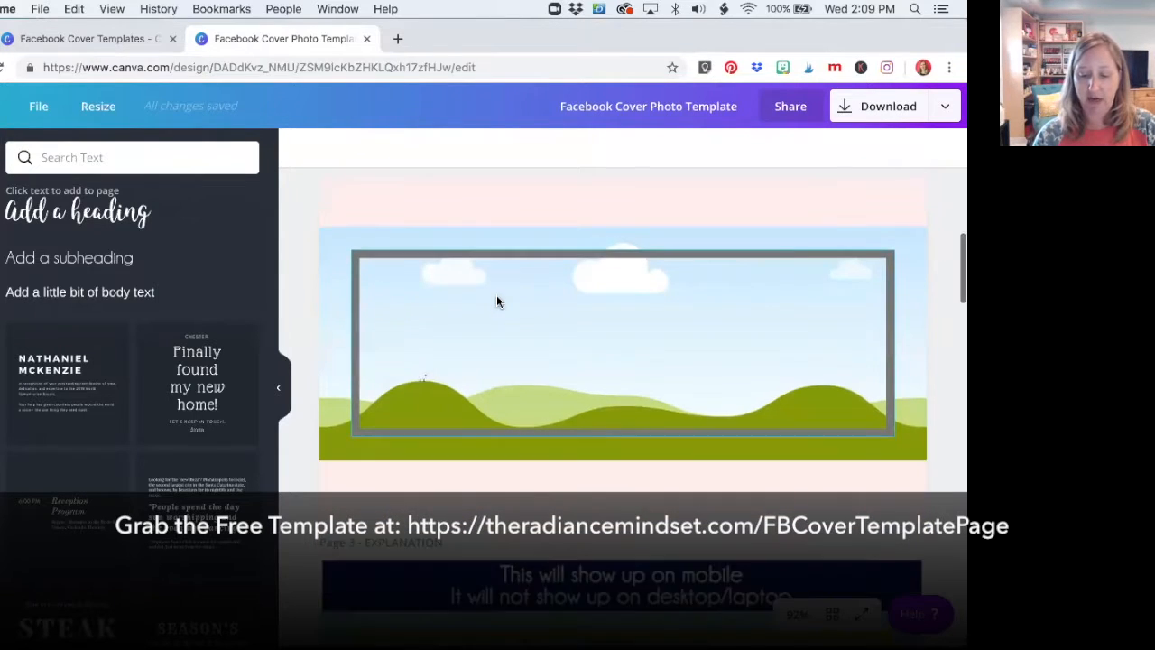
{"action": "scroll", "coordinate": [496, 300], "scroll_direction": "down", "scroll_amount": 4}
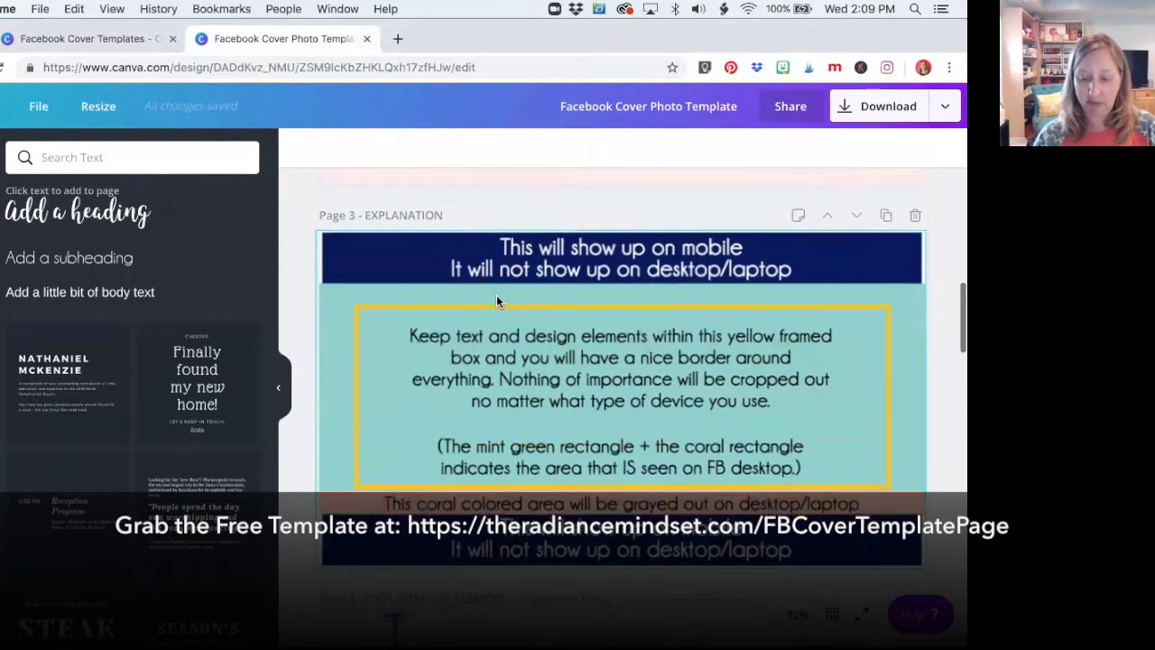
{"action": "scroll", "coordinate": [496, 301], "scroll_direction": "down", "scroll_amount": 5}
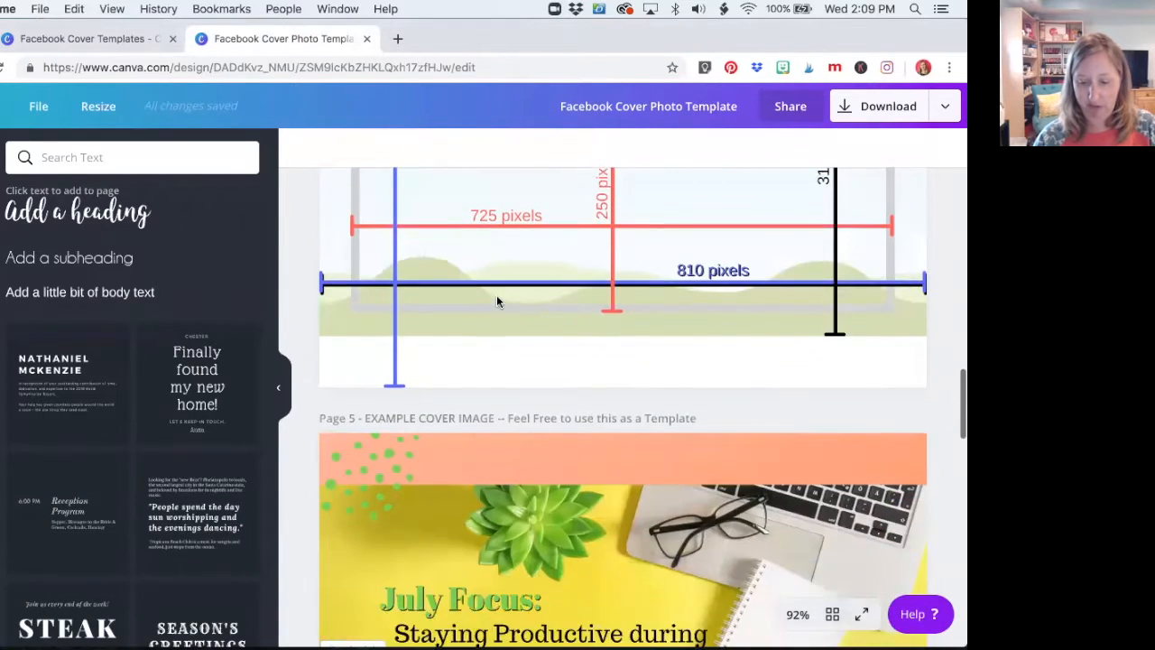
{"action": "scroll", "coordinate": [503, 320], "scroll_direction": "down", "scroll_amount": 5}
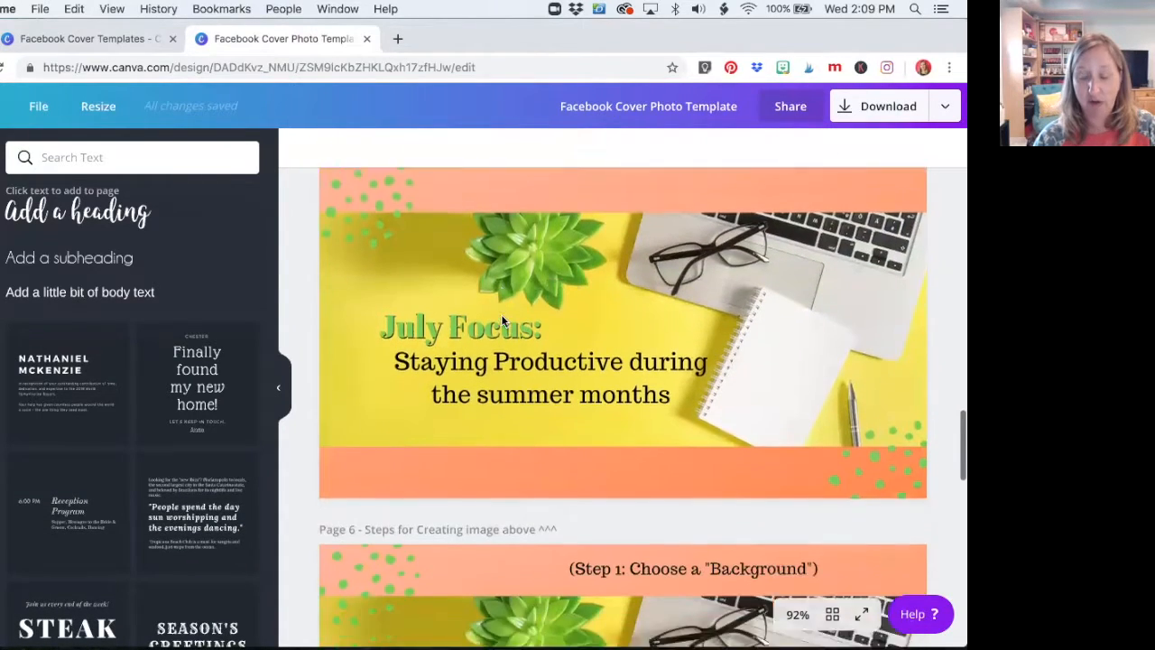
{"action": "scroll", "coordinate": [502, 320], "scroll_direction": "down", "scroll_amount": 6}
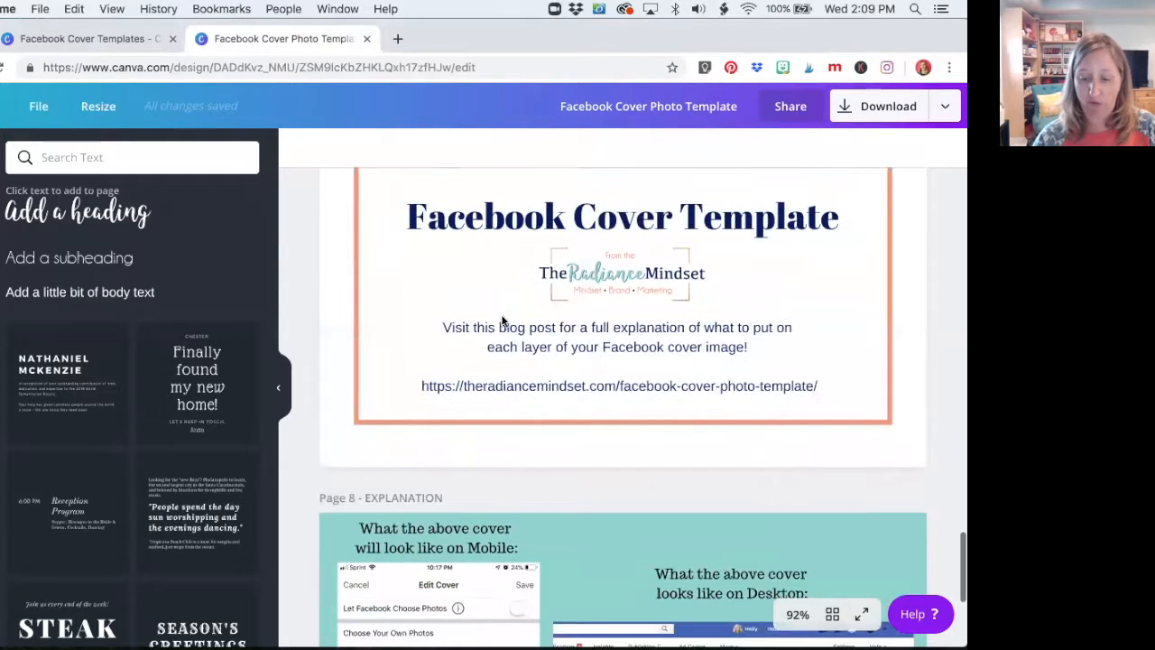
{"action": "scroll", "coordinate": [501, 321], "scroll_direction": "down", "scroll_amount": 1}
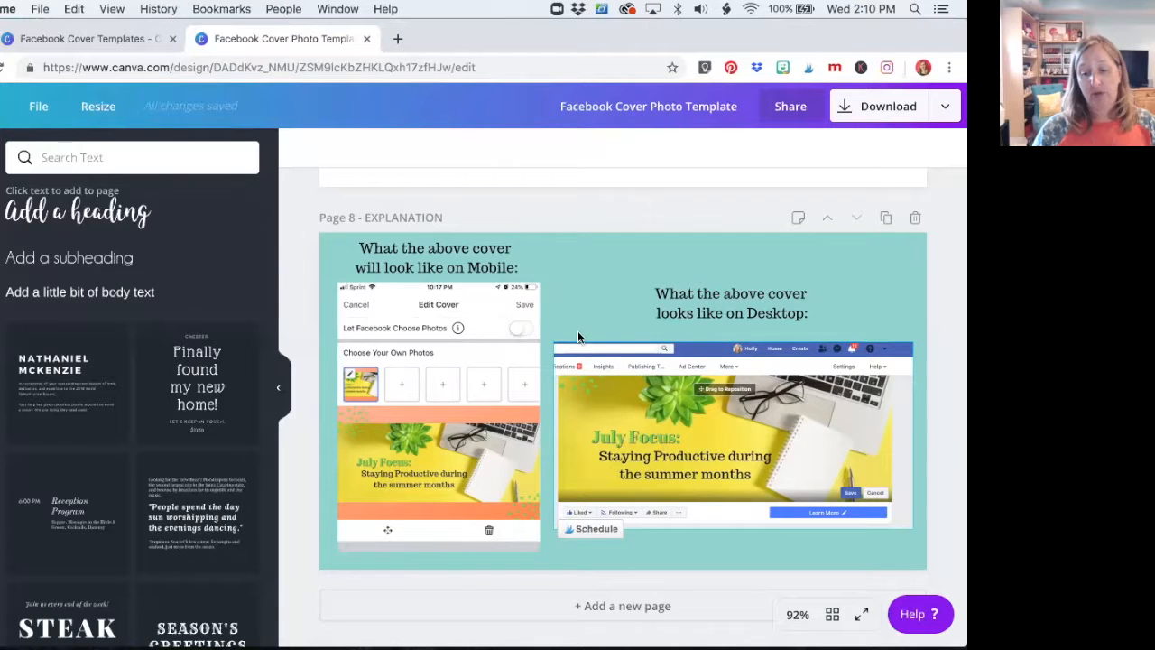
Review the blank template on page 2, the visibility zones on page 3, the pixel sizes on page 4 and the creation steps on page 6
{"action": "scroll", "coordinate": [549, 334], "scroll_direction": "up", "scroll_amount": 10}
{"action": "scroll", "coordinate": [549, 336], "scroll_direction": "up", "scroll_amount": 10}
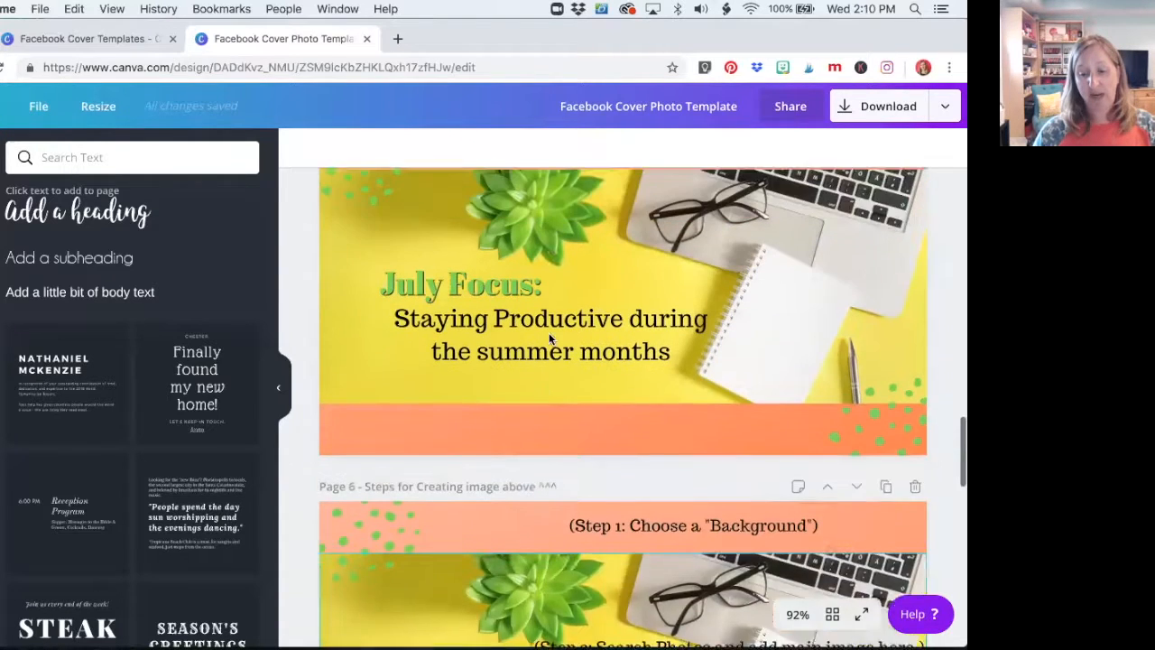
{"action": "scroll", "coordinate": [549, 338], "scroll_direction": "up", "scroll_amount": 10}
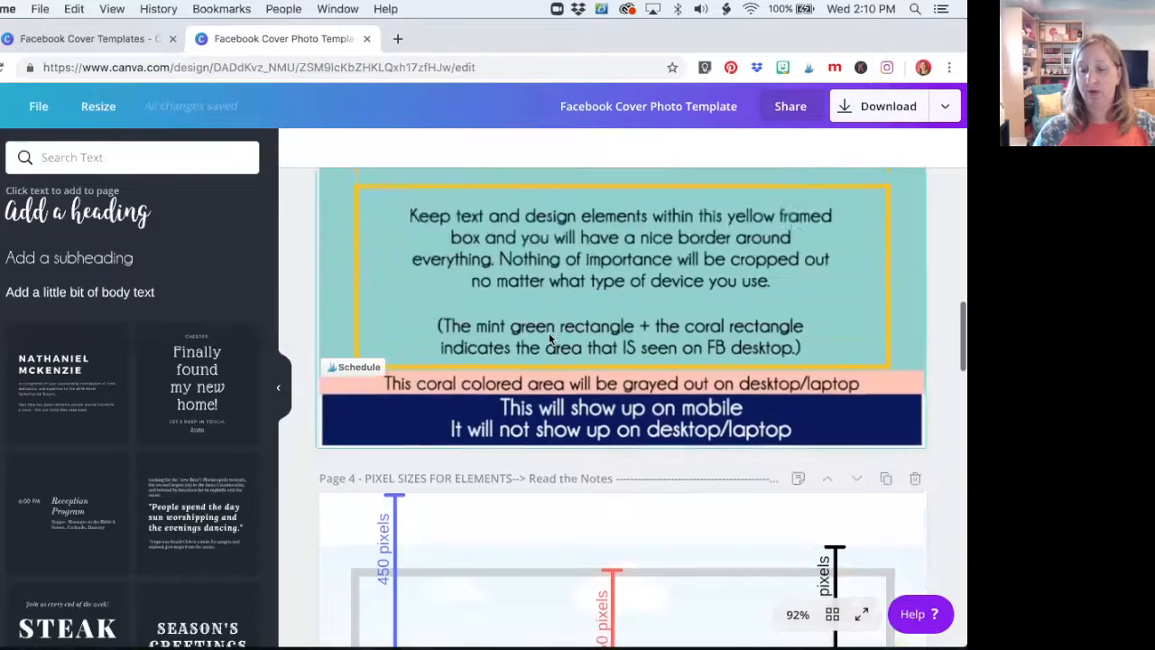
{"action": "scroll", "coordinate": [547, 339], "scroll_direction": "up", "scroll_amount": 5}
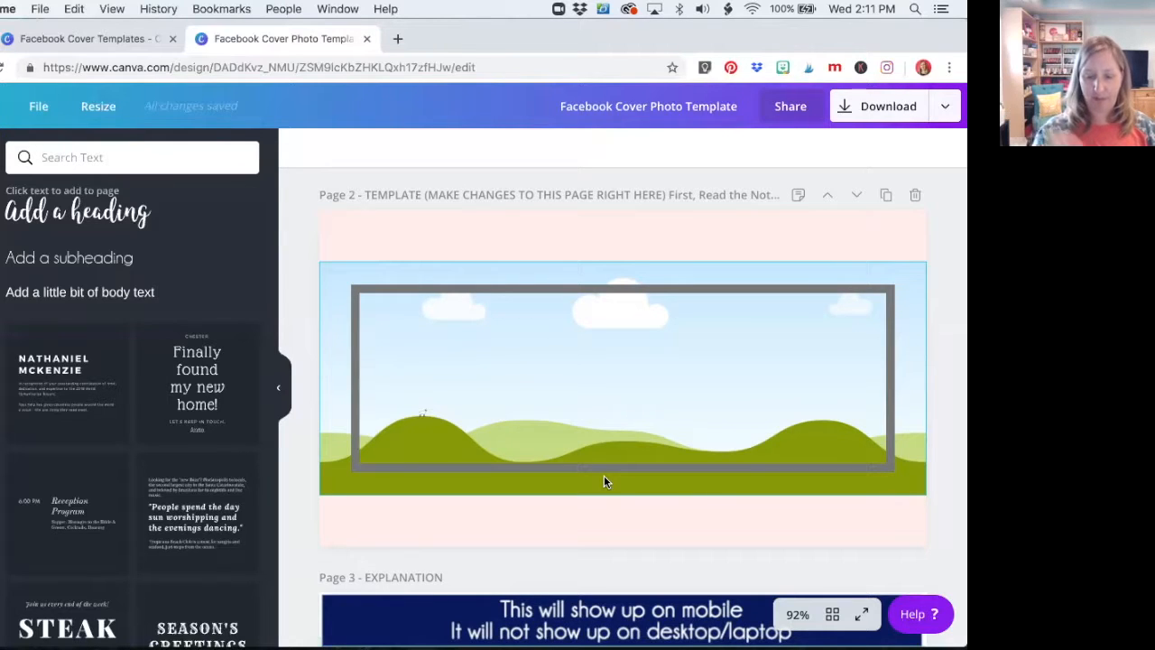
{"action": "scroll", "coordinate": [604, 481], "scroll_direction": "down", "scroll_amount": 2}
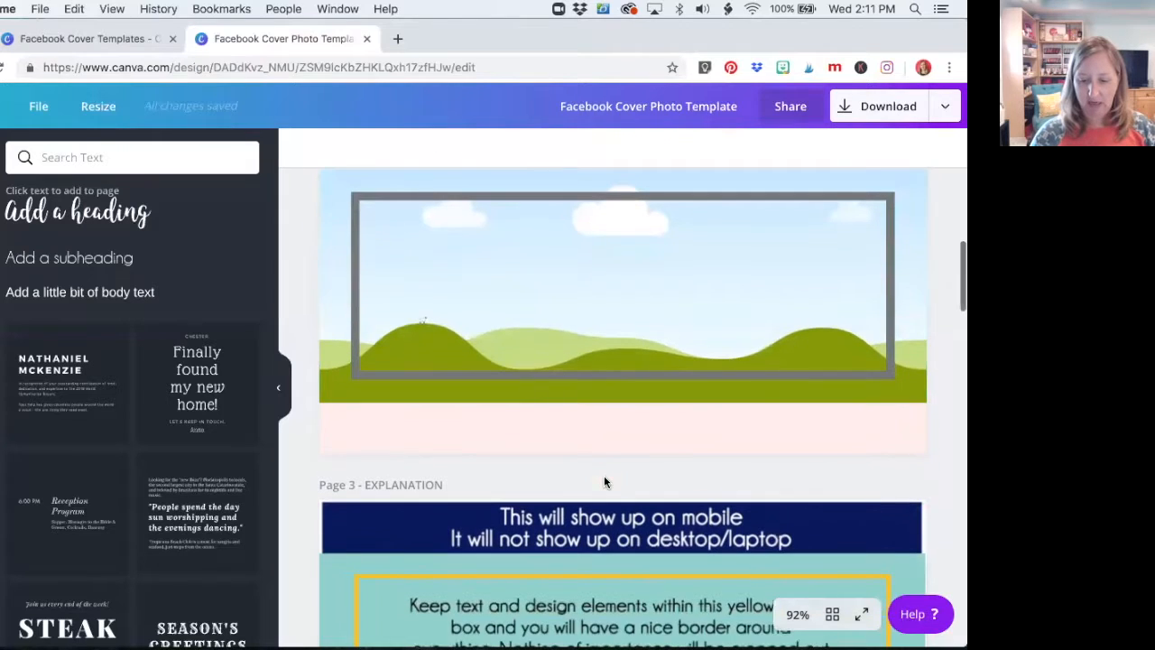
{"action": "scroll", "coordinate": [604, 482], "scroll_direction": "down", "scroll_amount": 5}
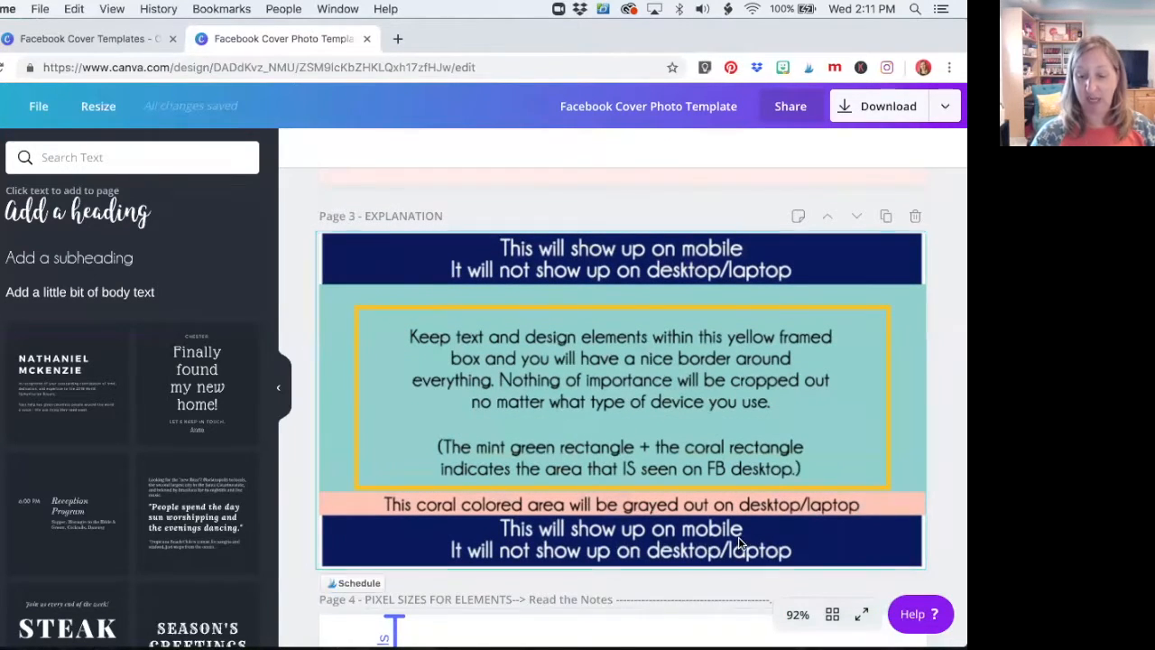
{"action": "scroll", "coordinate": [647, 275], "scroll_direction": "down", "scroll_amount": 3}
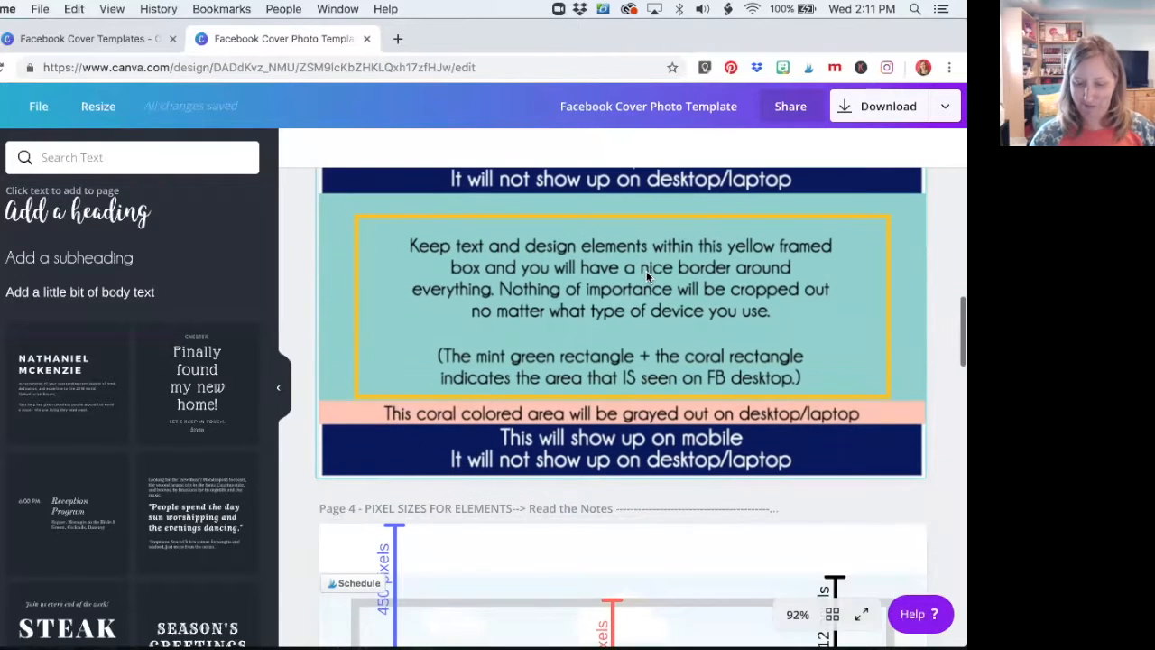
{"action": "scroll", "coordinate": [646, 275], "scroll_direction": "down", "scroll_amount": 4}
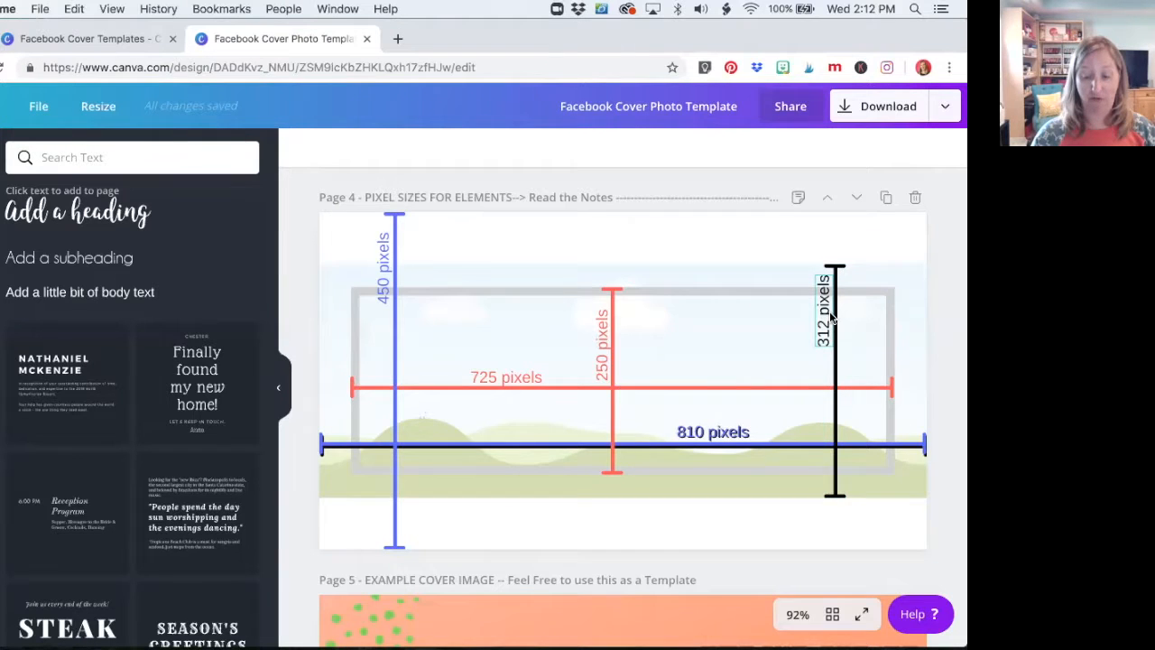
{"action": "scroll", "coordinate": [831, 316], "scroll_direction": "down", "scroll_amount": 10}
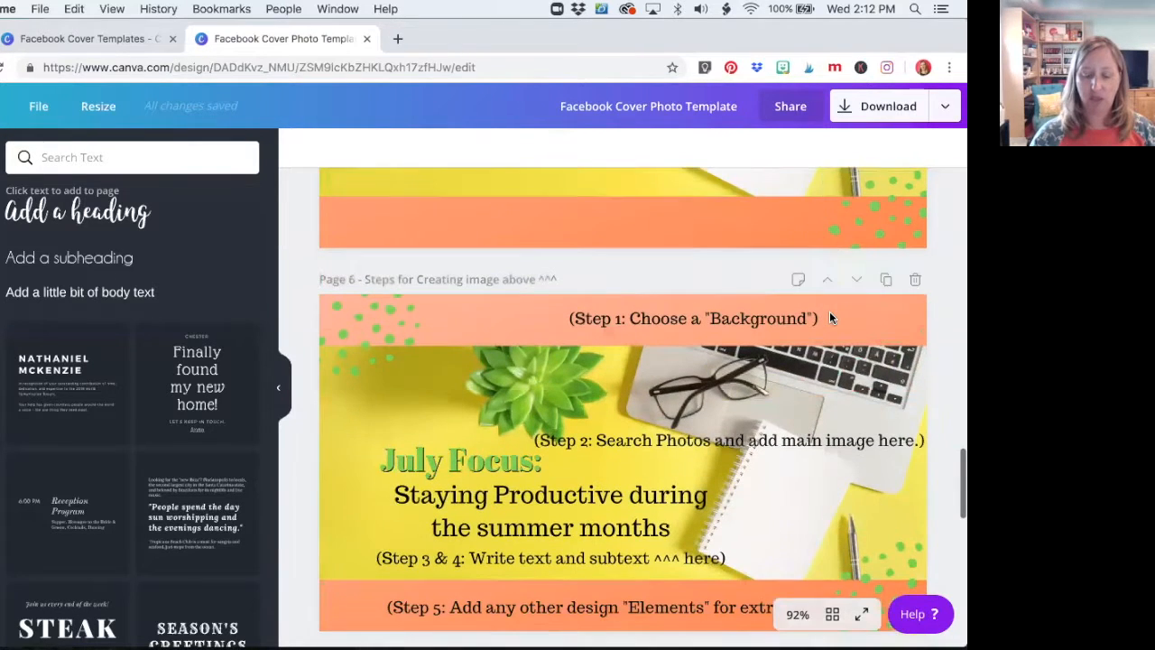
{"action": "scroll", "coordinate": [831, 318], "scroll_direction": "down", "scroll_amount": 2}
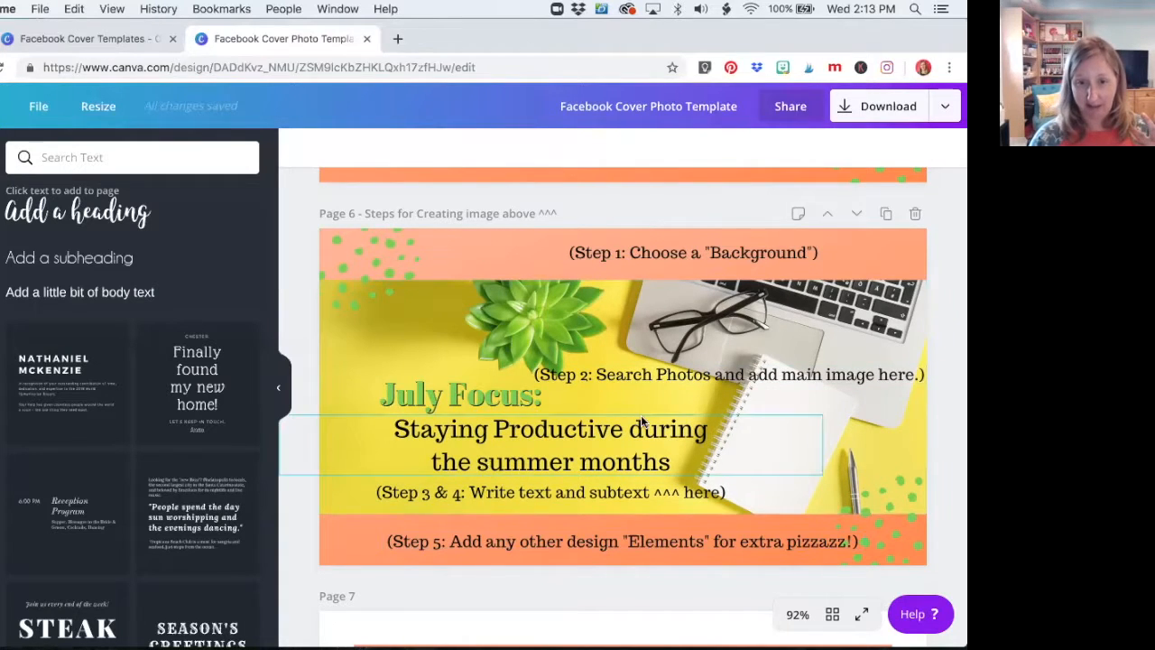
Try the white dotted pattern and blue wood planks as page 2's background, and apply the blue-green gradient
{"action": "scroll", "coordinate": [641, 420], "scroll_direction": "up", "scroll_amount": 3}
{"action": "scroll", "coordinate": [641, 420], "scroll_direction": "up", "scroll_amount": 15}
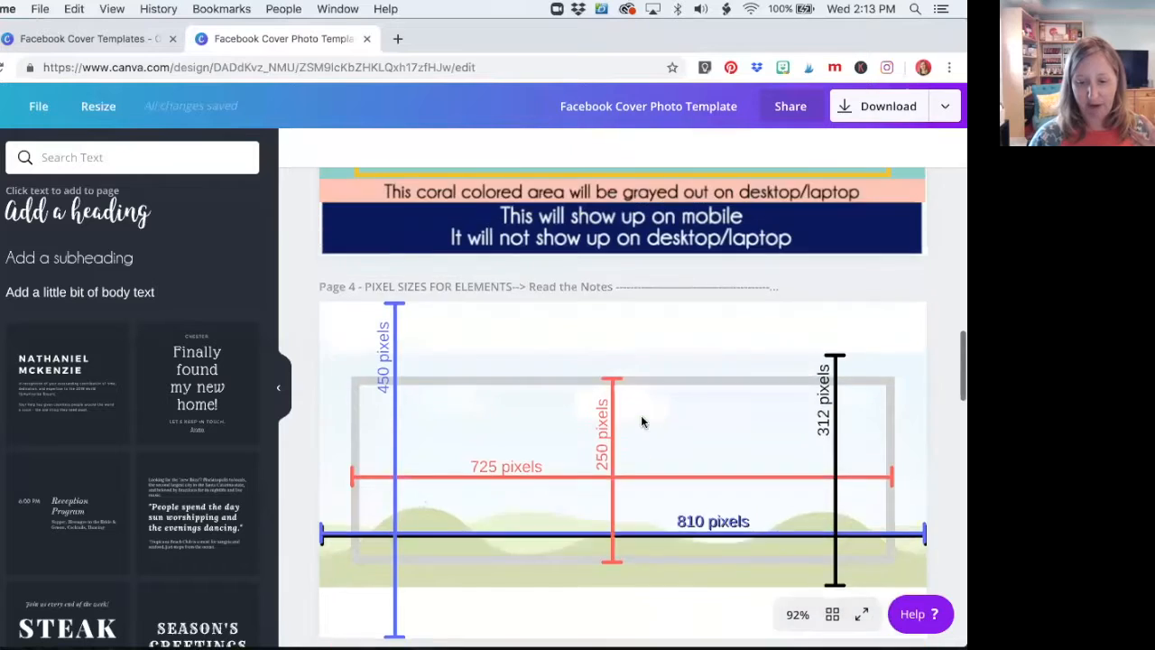
{"action": "scroll", "coordinate": [643, 420], "scroll_direction": "up", "scroll_amount": 12}
{"action": "scroll", "coordinate": [643, 421], "scroll_direction": "down", "scroll_amount": 5}
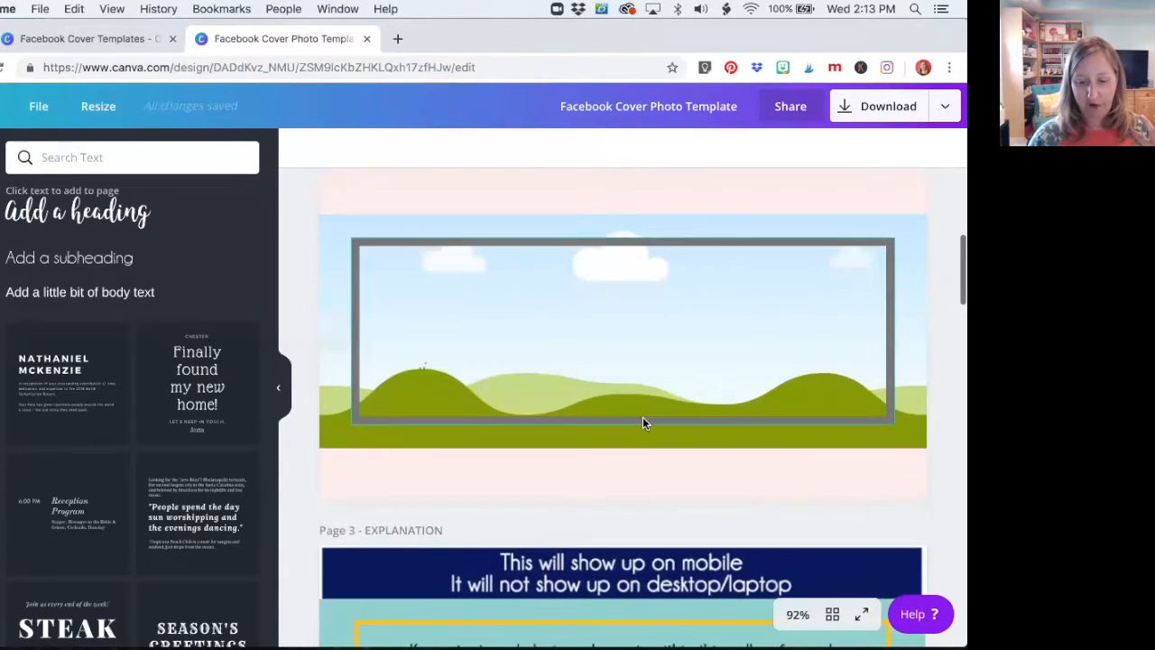
{"action": "scroll", "coordinate": [643, 423], "scroll_direction": "up", "scroll_amount": 2}
{"action": "scroll", "coordinate": [643, 421], "scroll_direction": "down", "scroll_amount": 1}
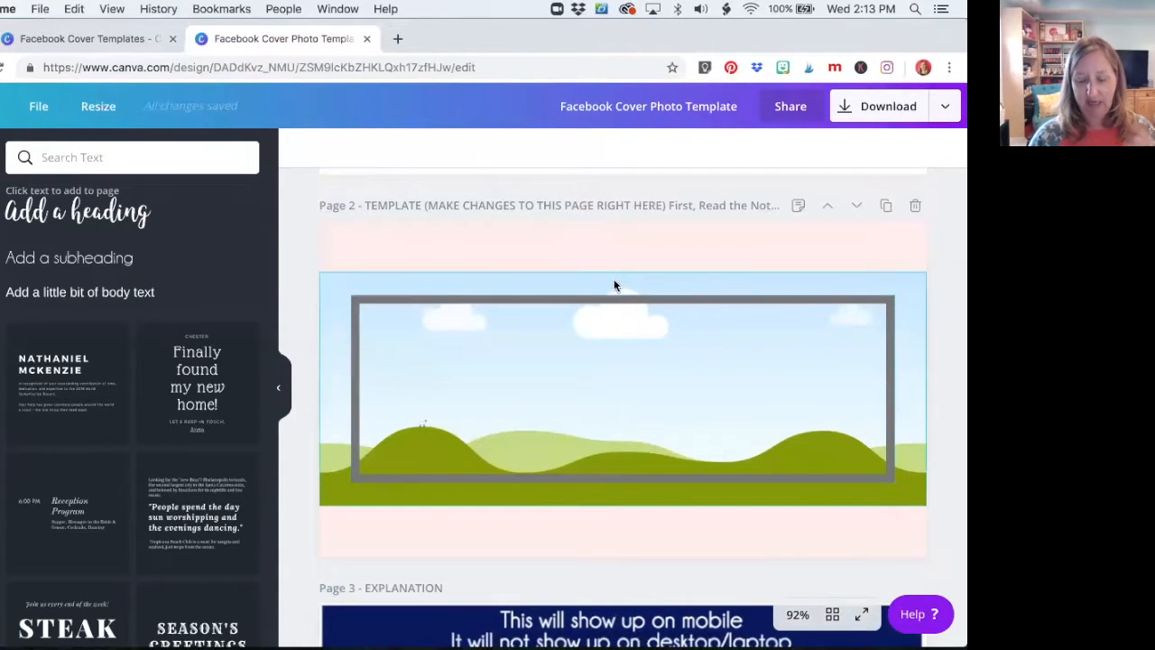
{"action": "left_click", "coordinate": [563, 239]}
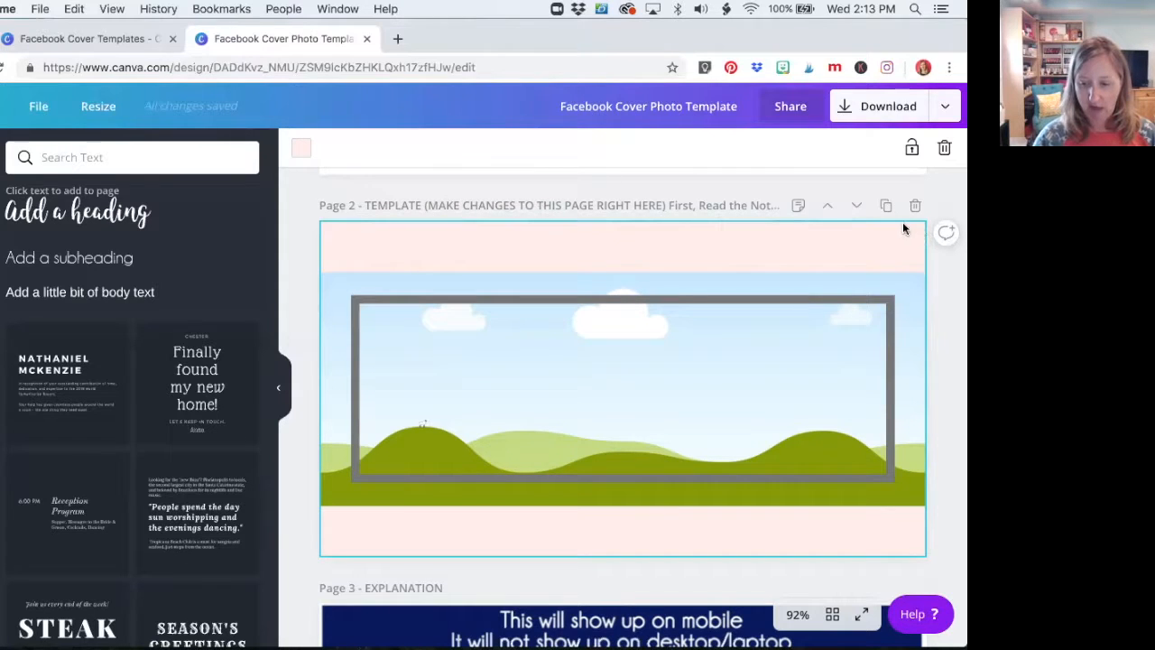
{"action": "scroll", "coordinate": [136, 379], "scroll_direction": "down", "scroll_amount": 1}
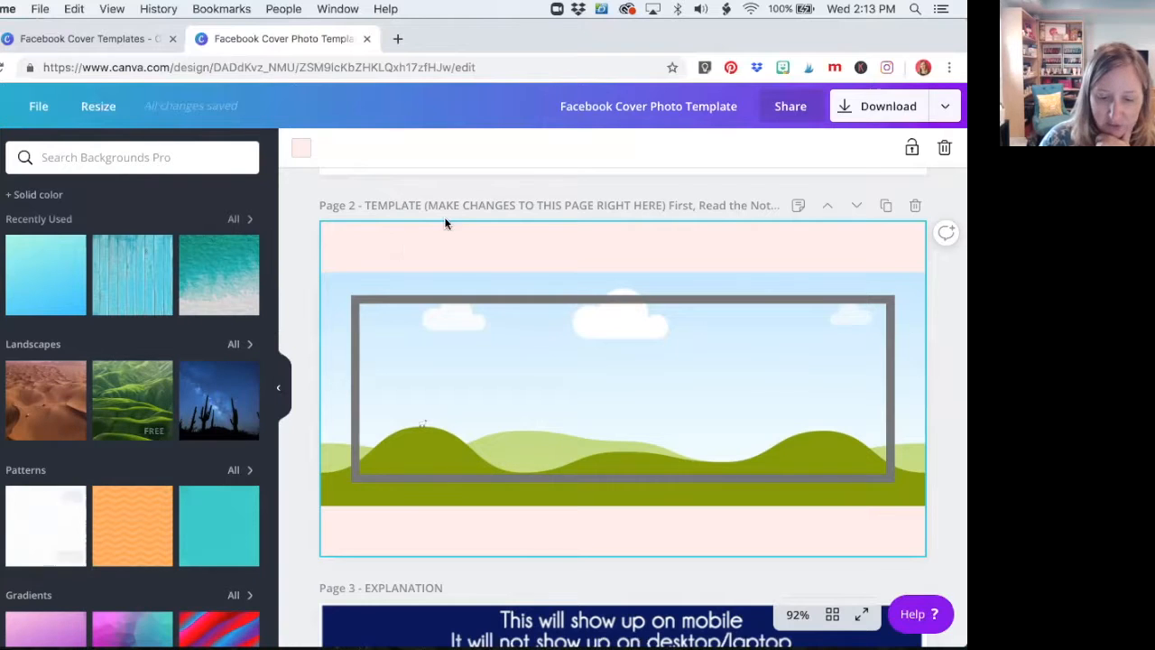
{"action": "left_click", "coordinate": [57, 536]}
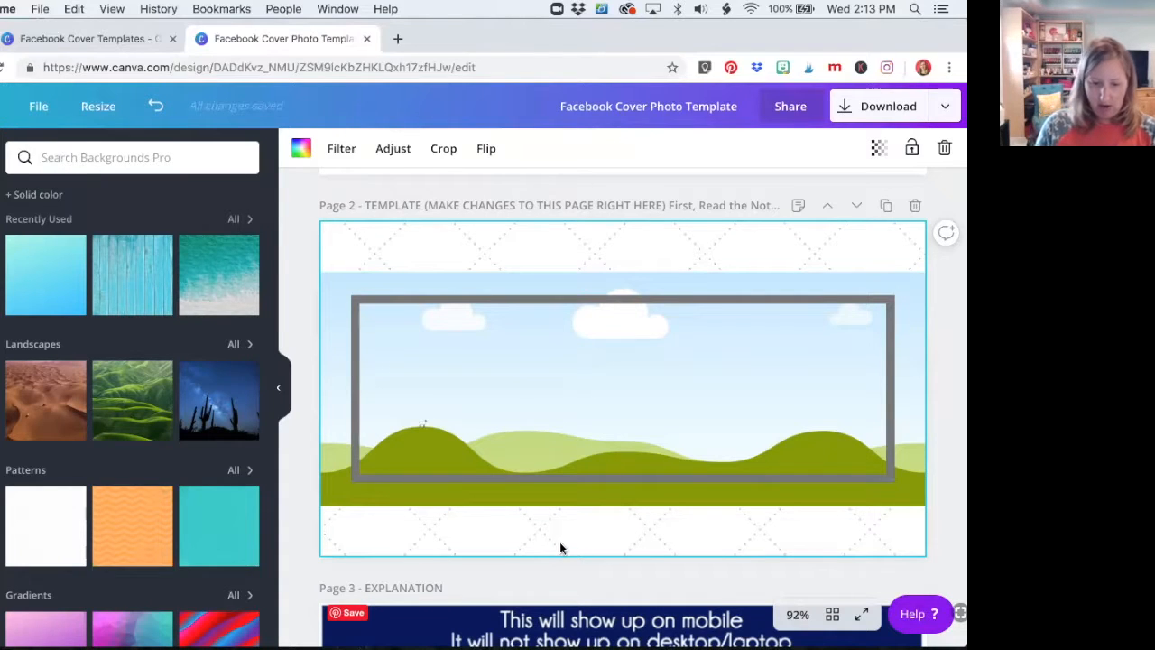
{"action": "left_click", "coordinate": [132, 285]}
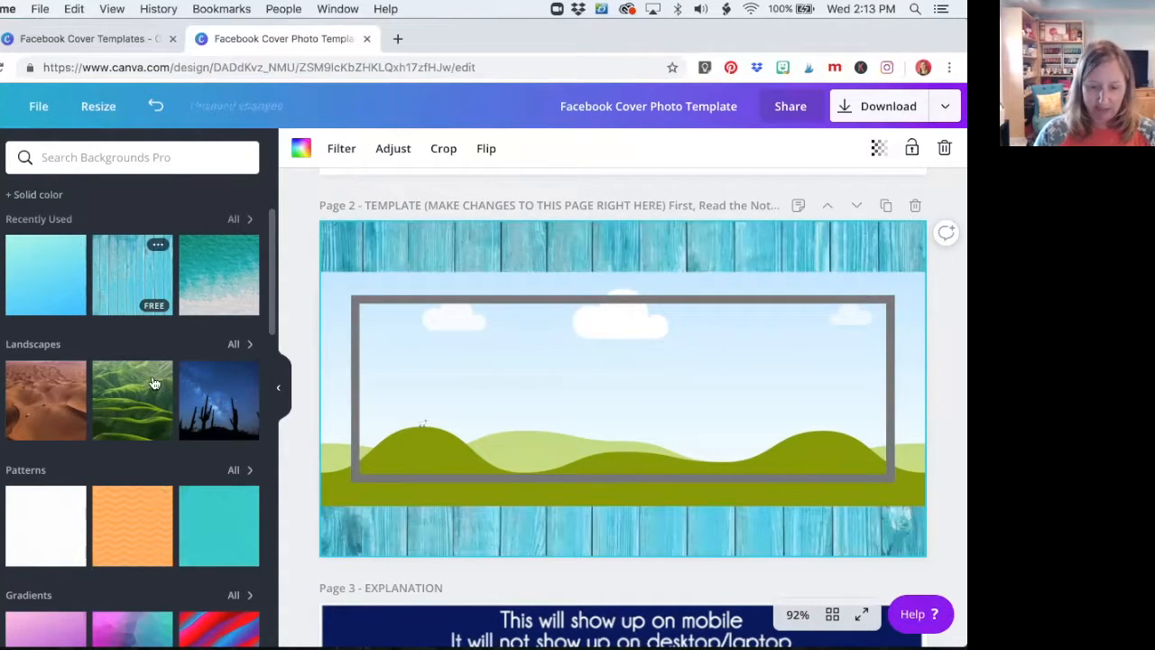
{"action": "left_click", "coordinate": [33, 282]}
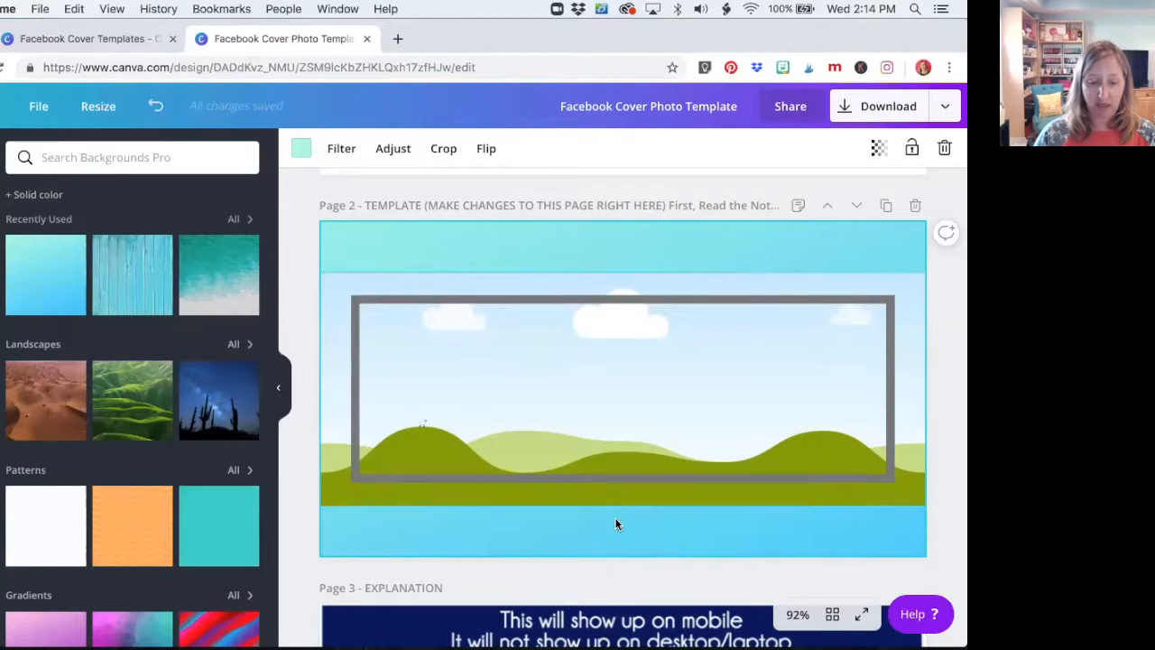
Compare the blue wood planks and white dotted pattern again on page 2, and reapply the blue-green gradient background
{"action": "left_click", "coordinate": [123, 289]}
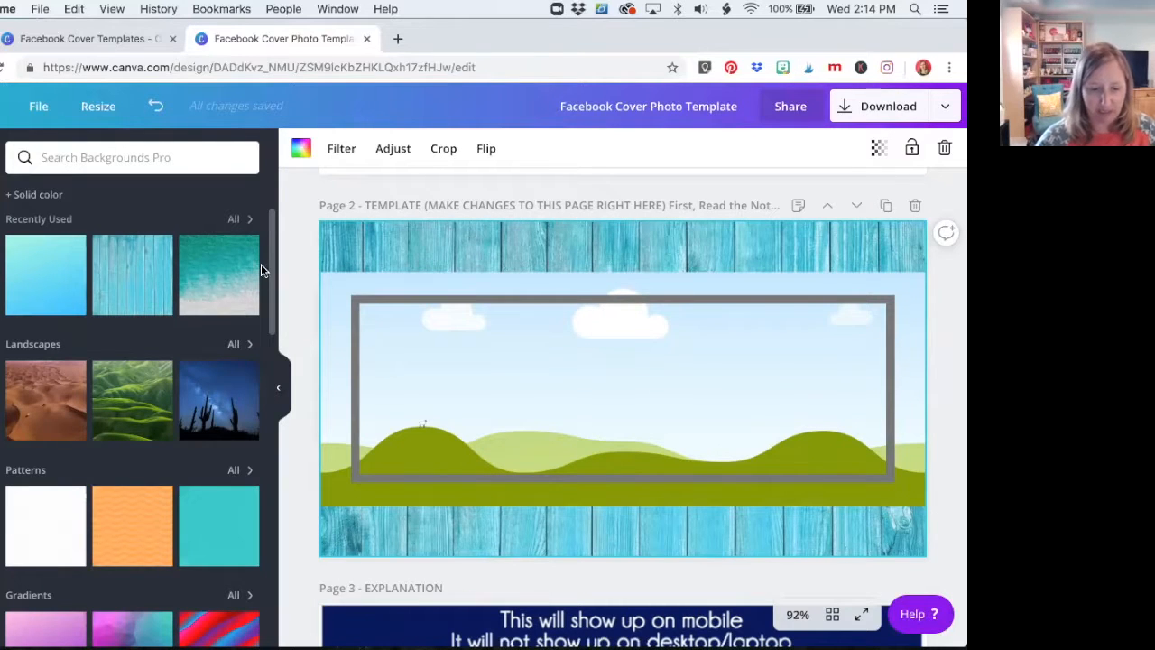
{"action": "left_click", "coordinate": [81, 492]}
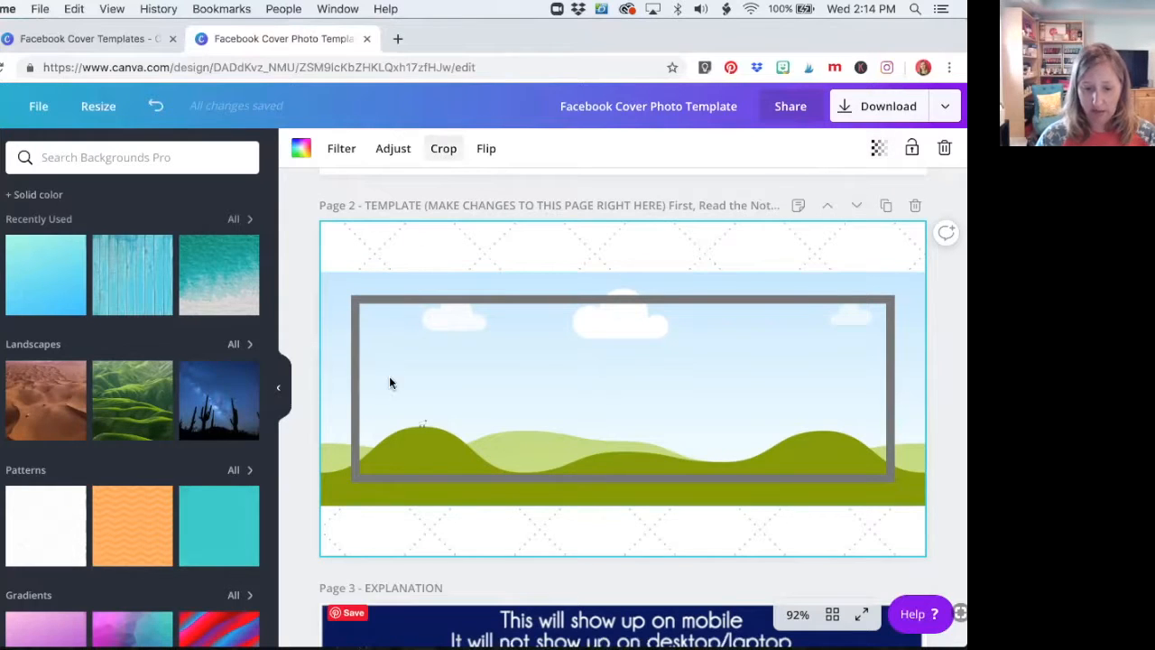
{"action": "left_click", "coordinate": [332, 410]}
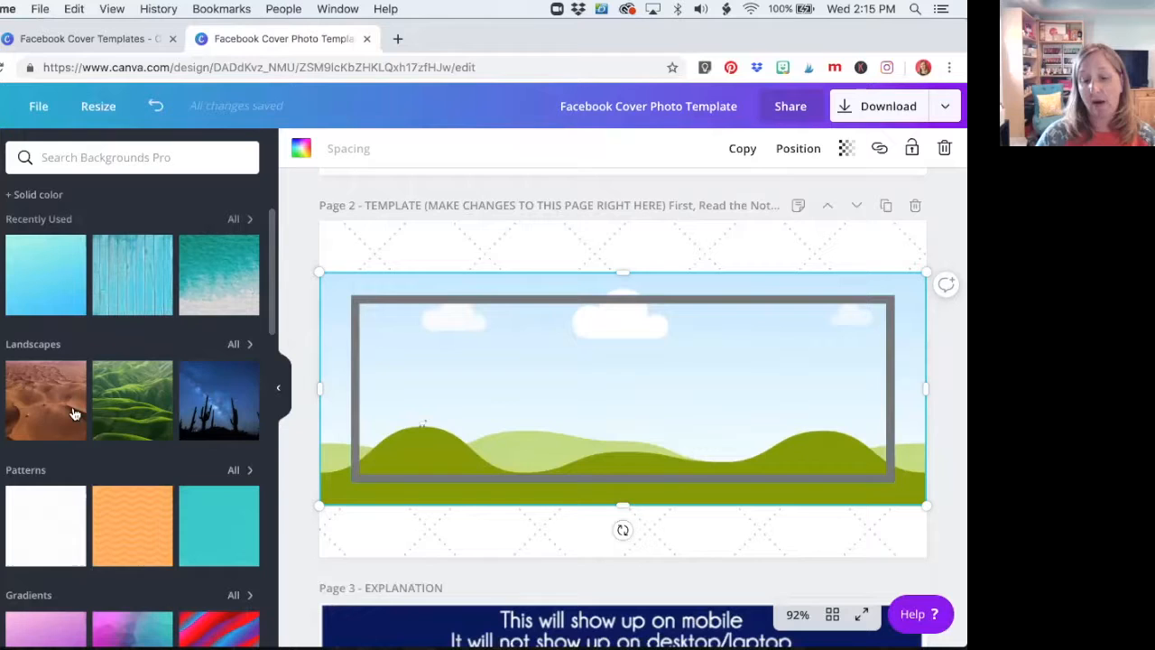
{"action": "left_click", "coordinate": [127, 289]}
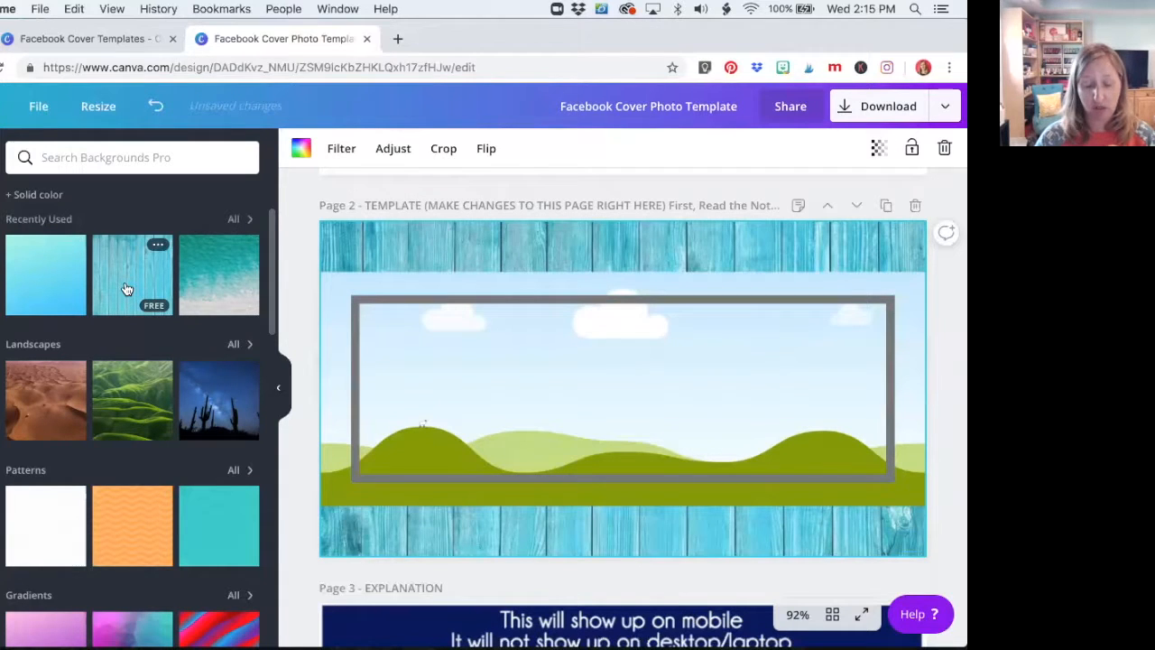
{"action": "left_click", "coordinate": [51, 258]}
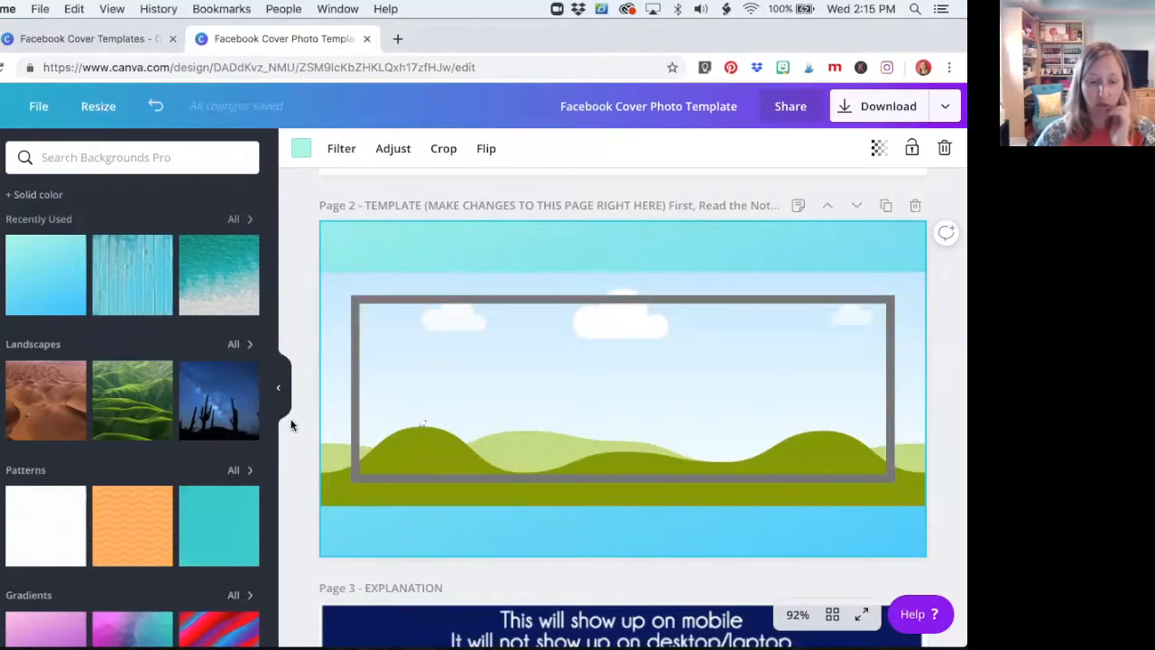
Search the photo library for "summer pool" pictures for page 2's main photo frame
{"action": "left_click", "coordinate": [2, 209]}
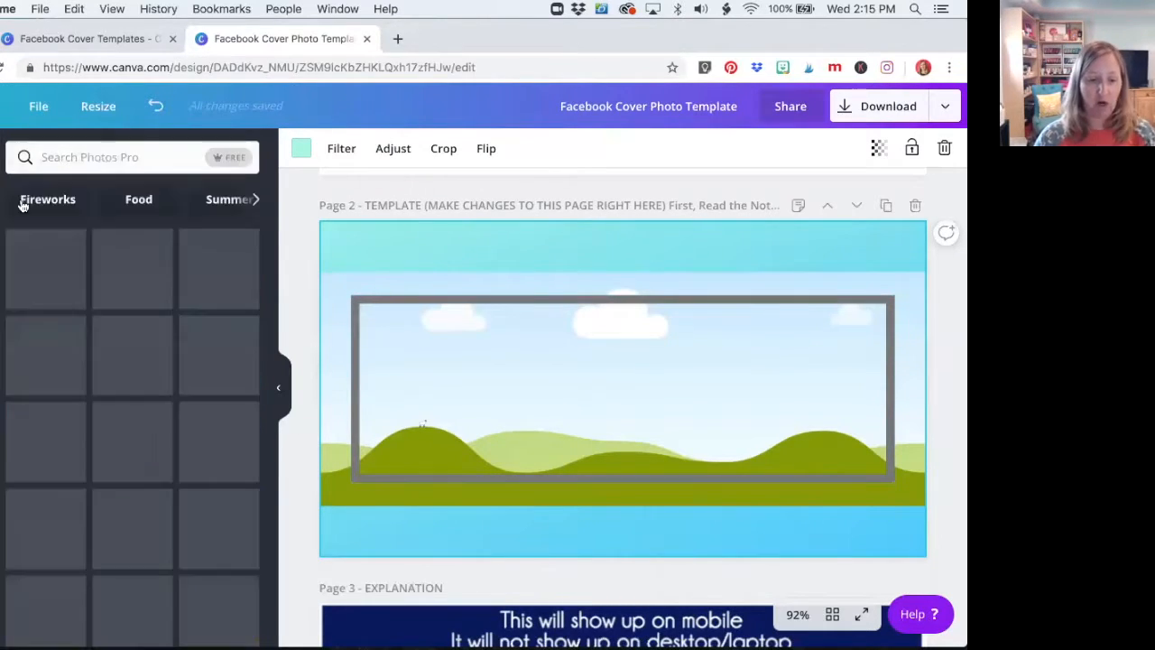
{"action": "left_click", "coordinate": [342, 341]}
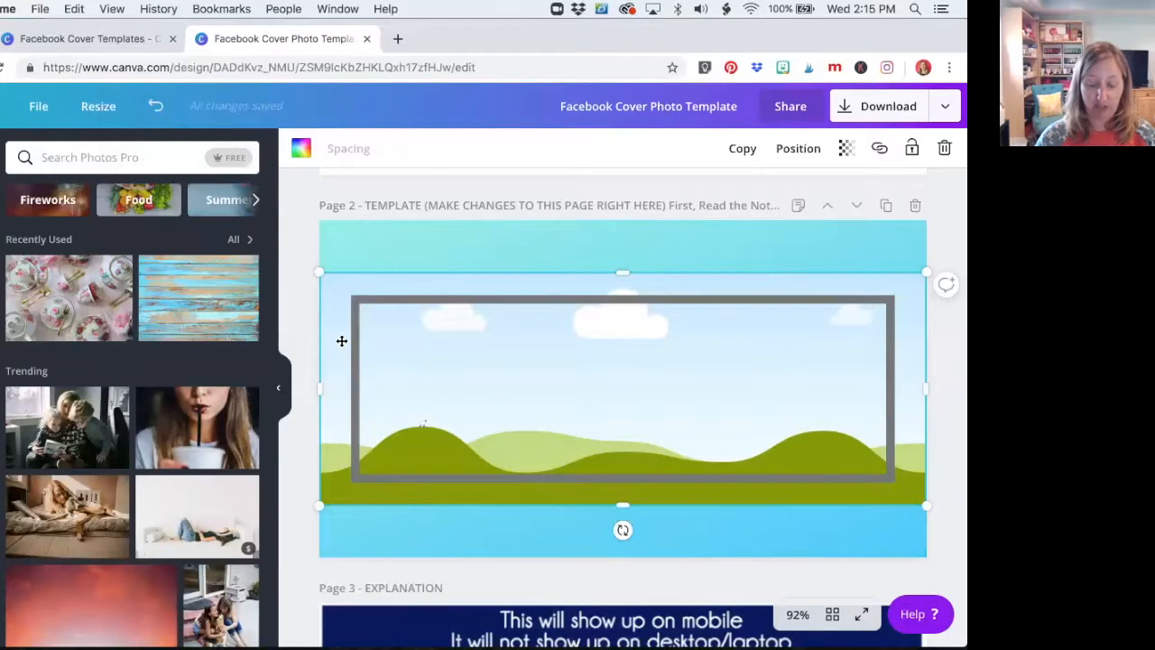
{"action": "left_click", "coordinate": [53, 159]}
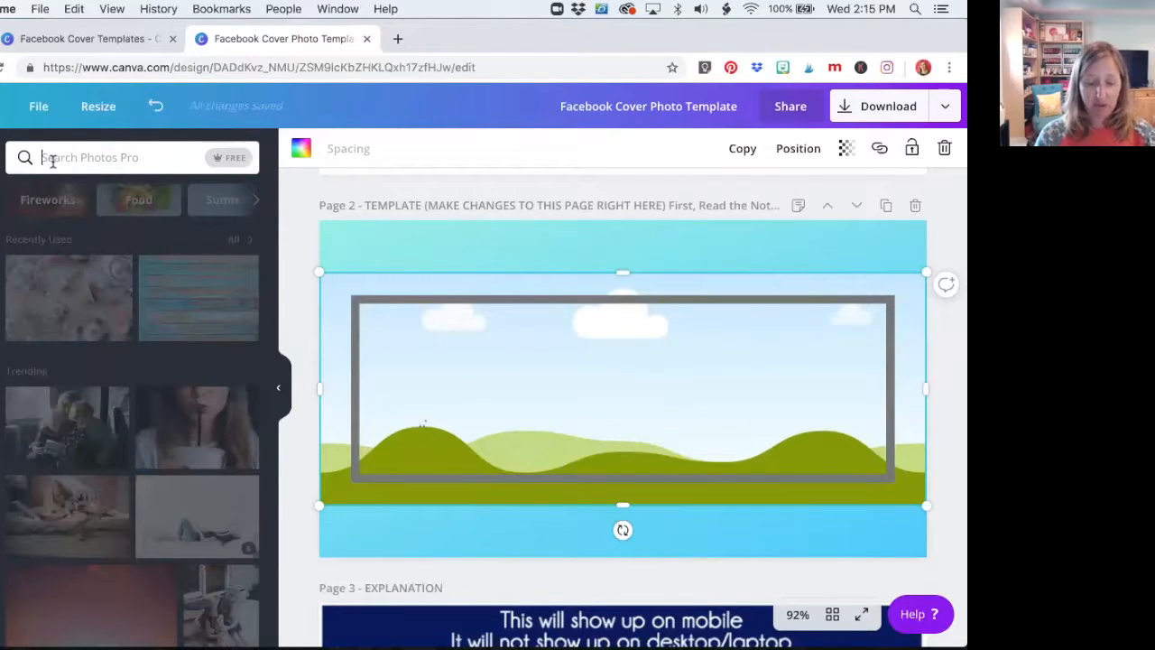
{"action": "type", "text": "summer"}
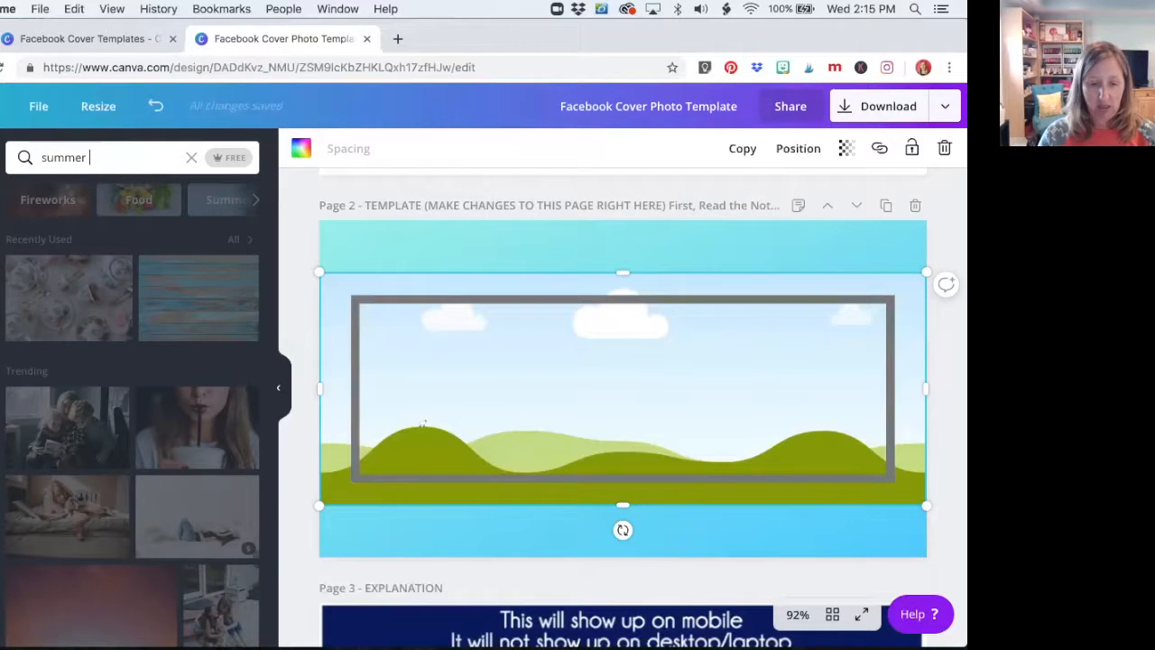
{"action": "type", "text": " pool"}
{"action": "key", "text": "Return"}
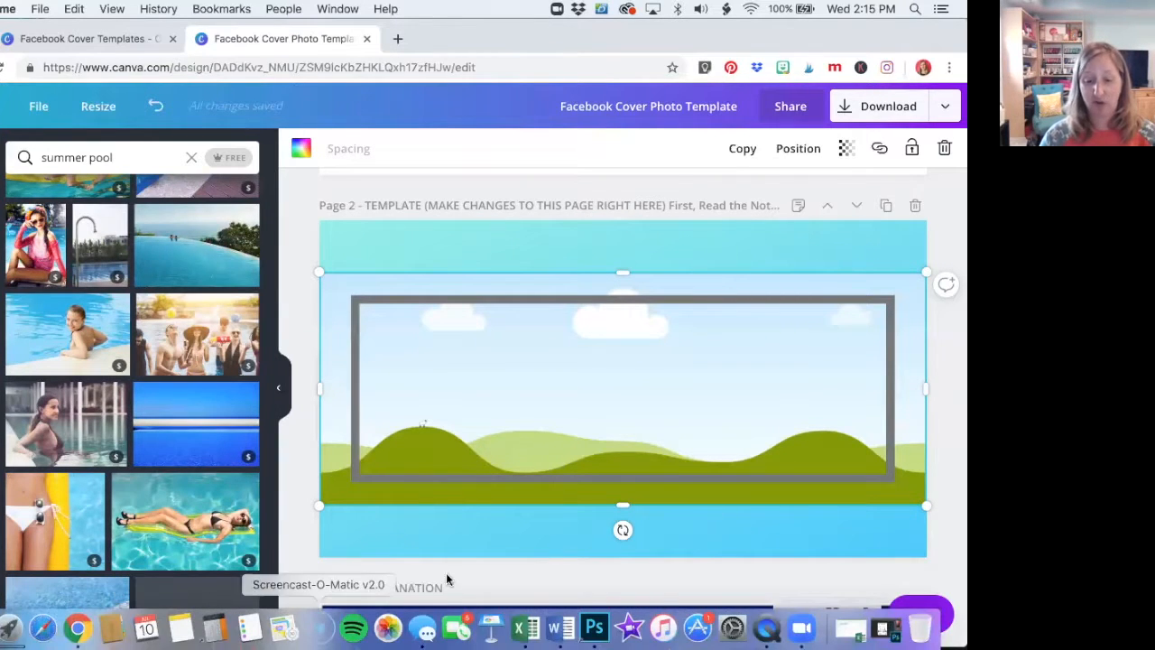
Replace page 2's background with the pink-to-purple gradient
{"action": "left_click", "coordinate": [580, 256]}
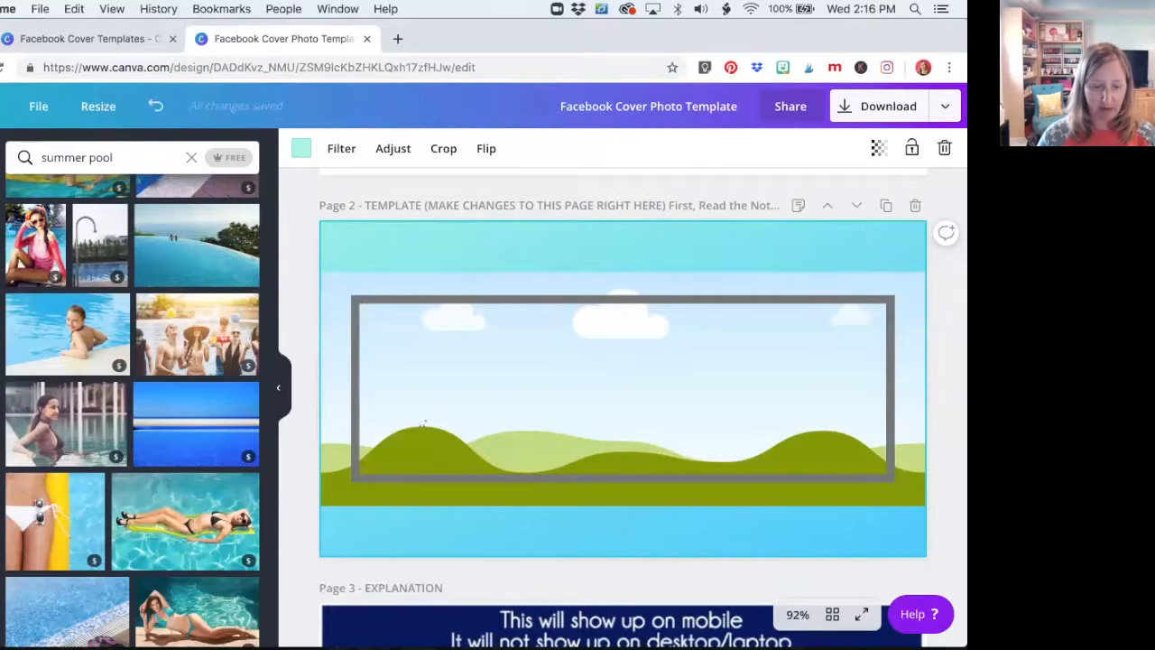
{"action": "left_click", "coordinate": [1, 384]}
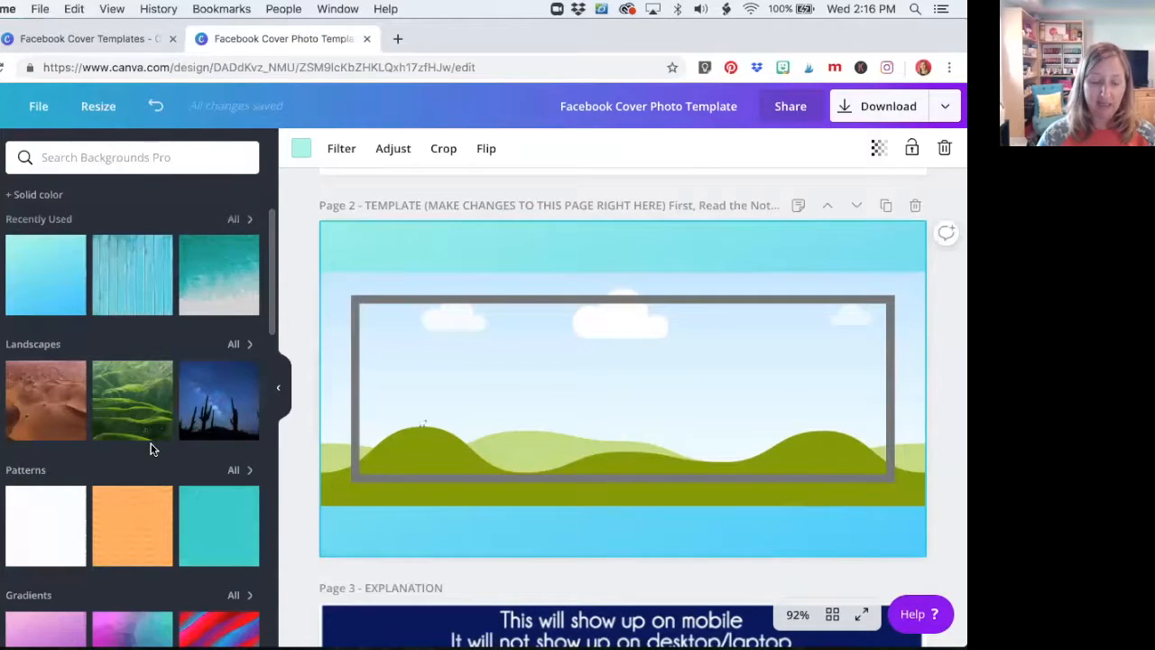
{"action": "scroll", "coordinate": [151, 449], "scroll_direction": "down", "scroll_amount": 5}
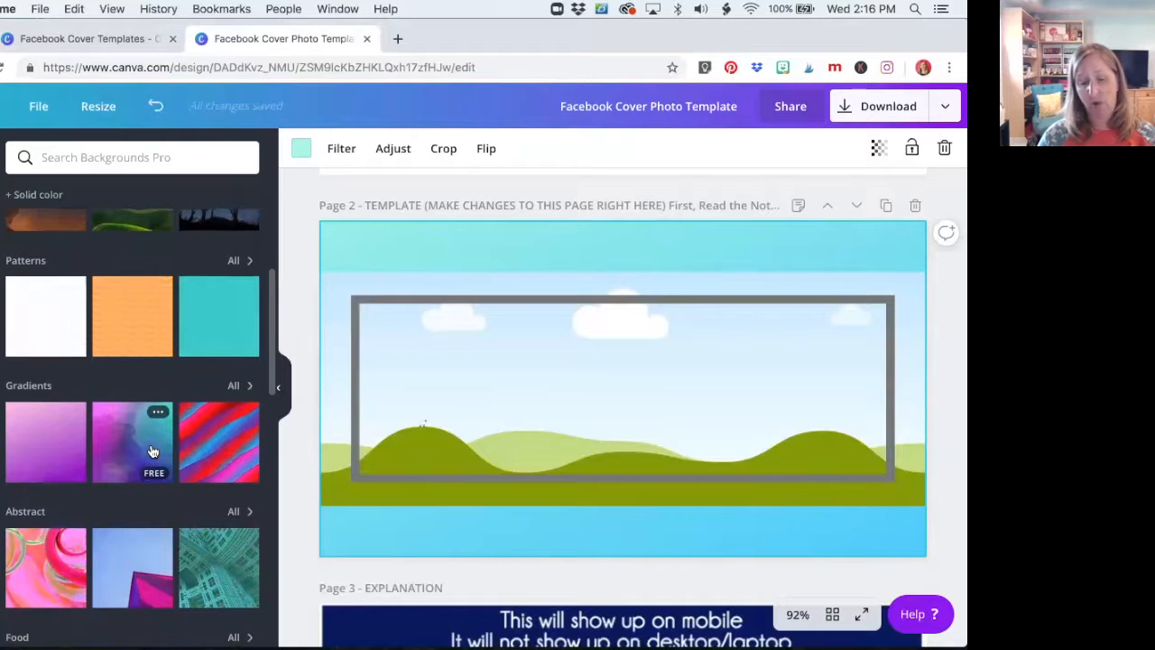
{"action": "left_click", "coordinate": [32, 452]}
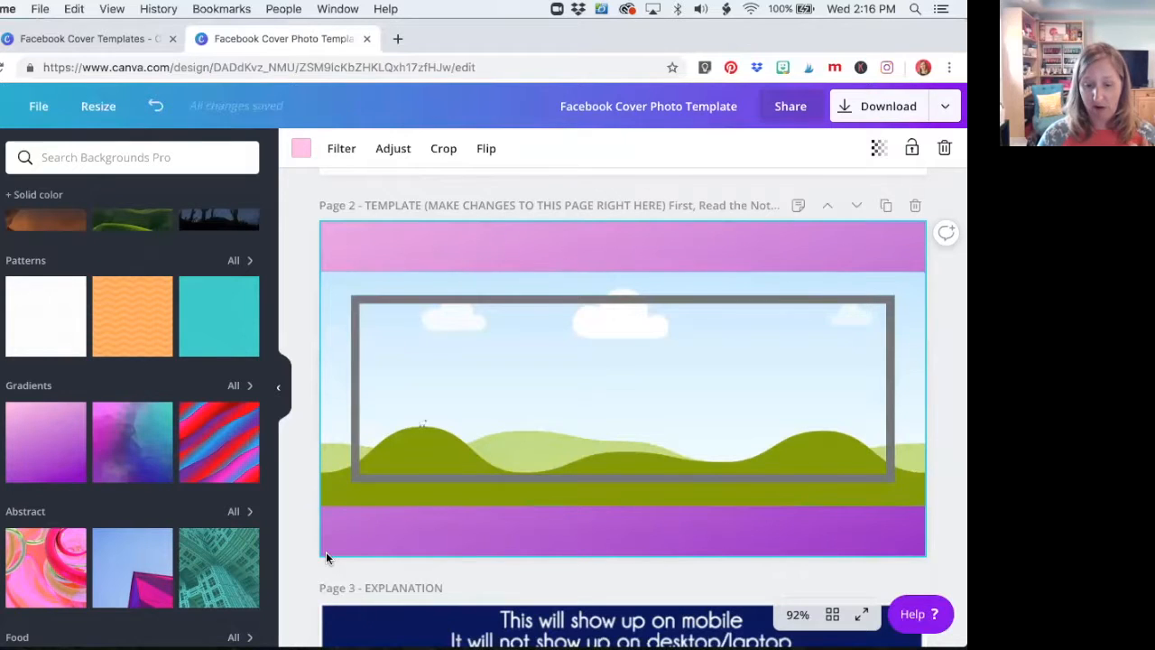
Browse the summer pool photos and fill page 2's landscape frame with the picture of mint and lime drinks in jars
{"action": "left_click", "coordinate": [334, 496]}
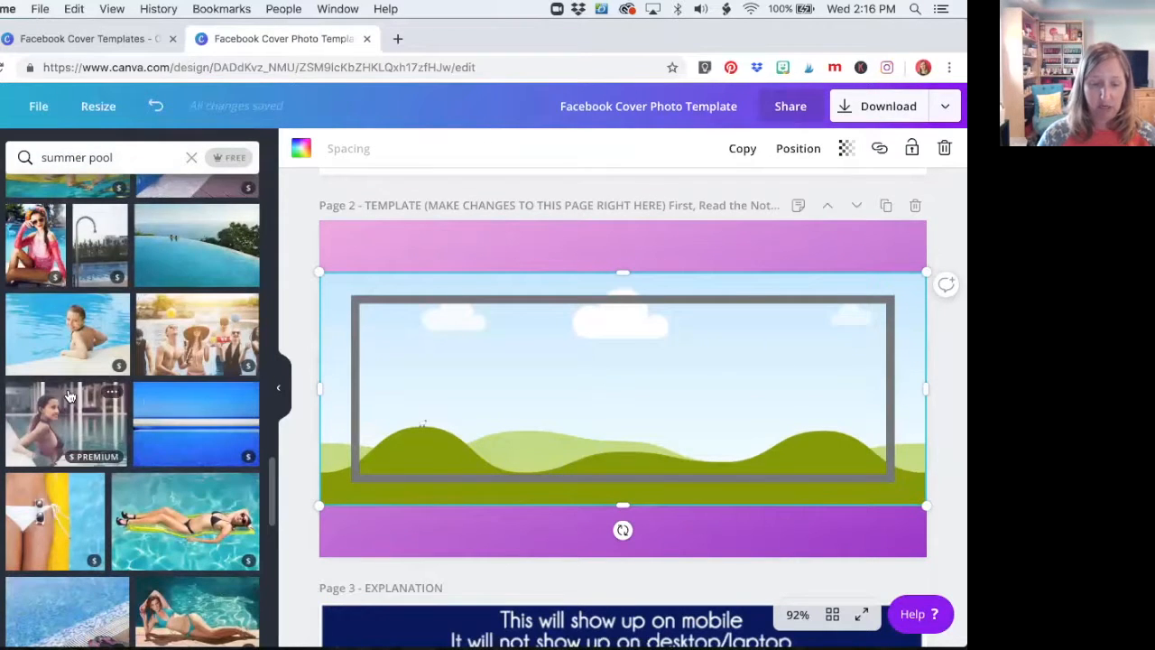
{"action": "scroll", "coordinate": [70, 394], "scroll_direction": "down", "scroll_amount": 5}
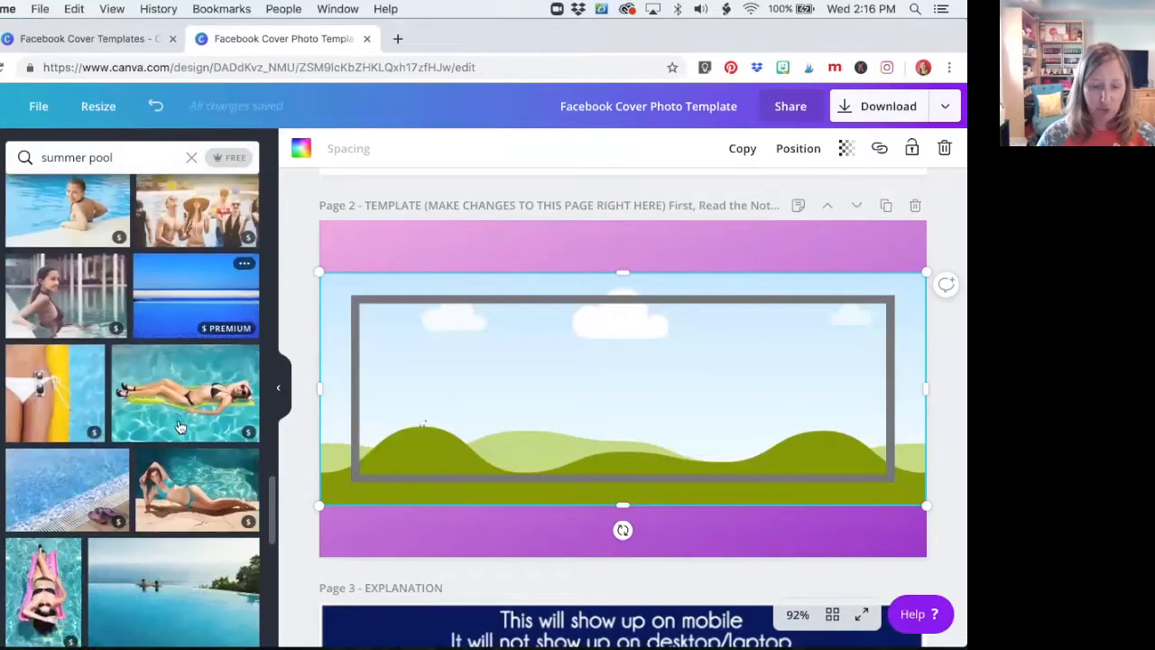
{"action": "scroll", "coordinate": [180, 427], "scroll_direction": "down", "scroll_amount": 5}
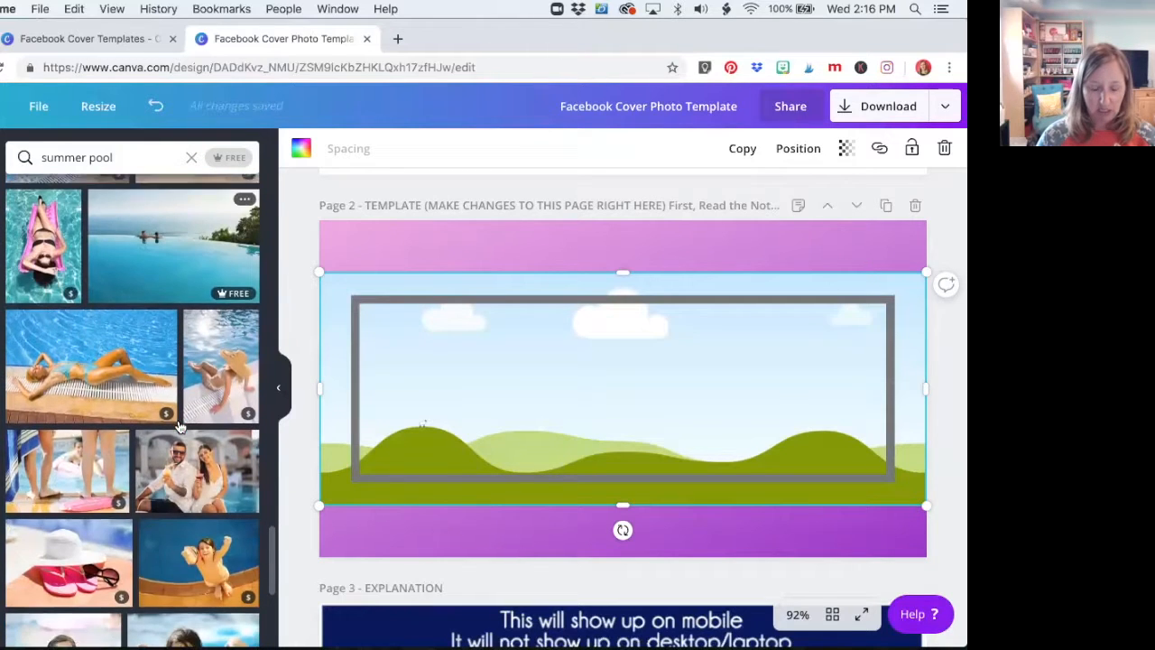
{"action": "scroll", "coordinate": [178, 419], "scroll_direction": "down", "scroll_amount": 5}
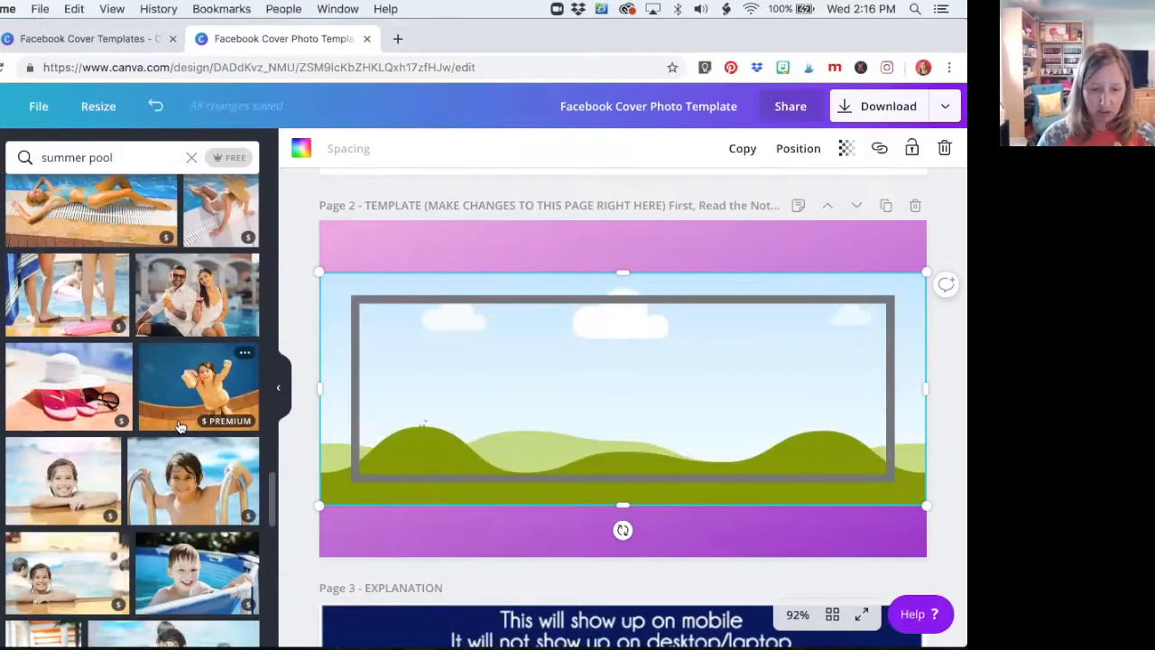
{"action": "scroll", "coordinate": [178, 419], "scroll_direction": "down", "scroll_amount": 3}
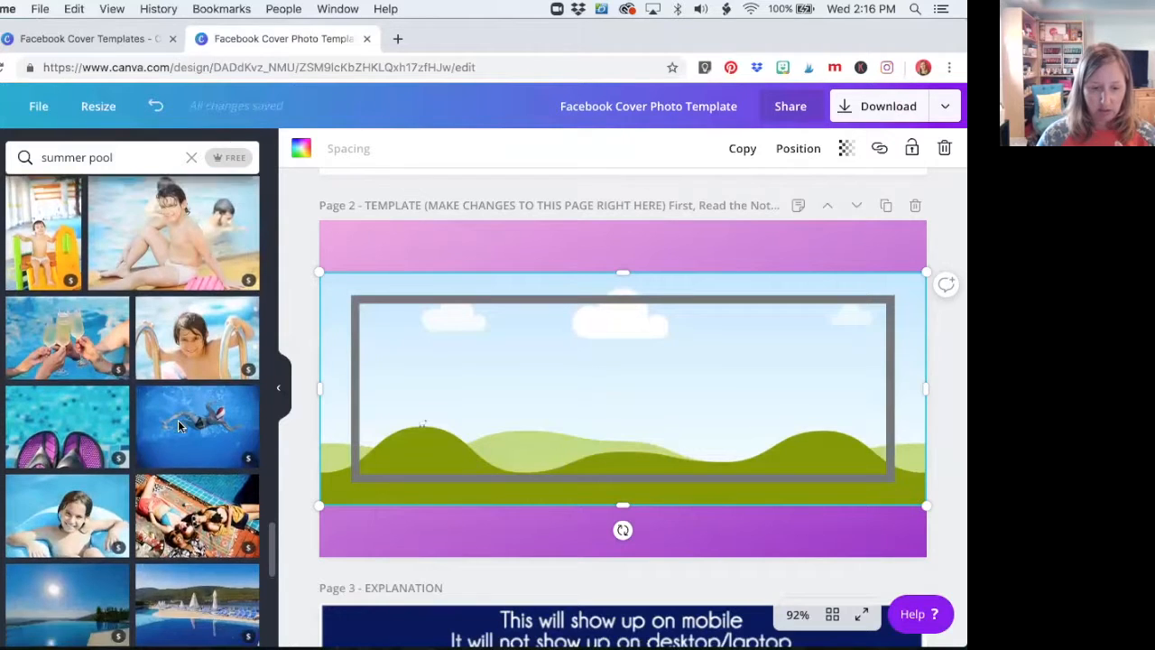
{"action": "scroll", "coordinate": [178, 419], "scroll_direction": "down", "scroll_amount": 4}
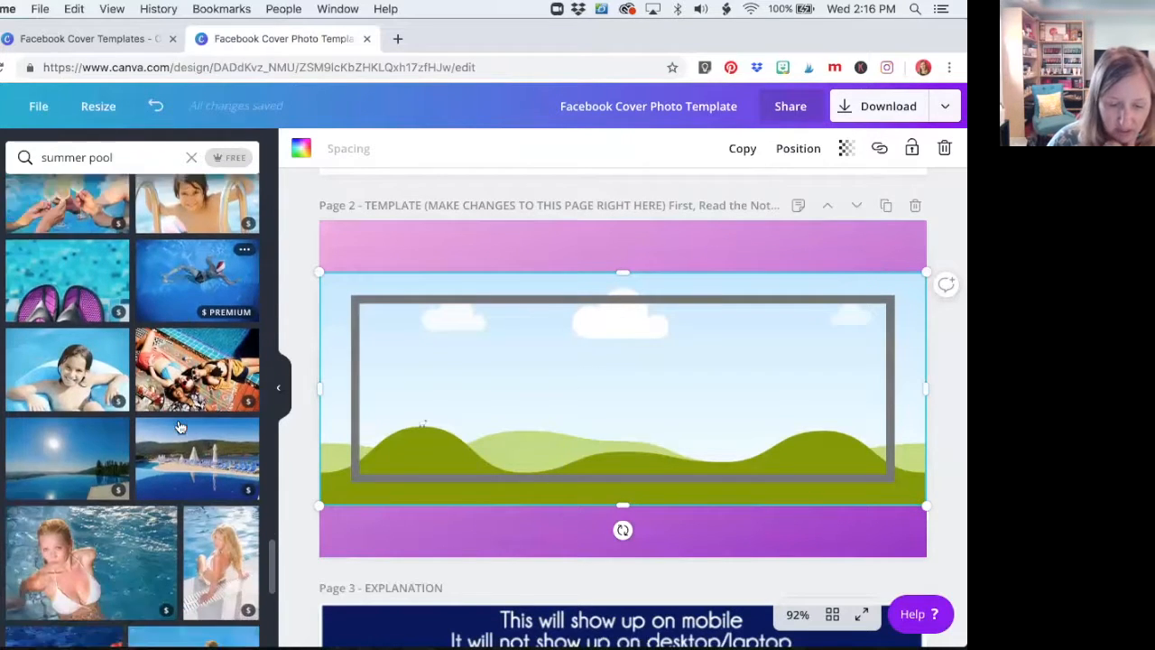
{"action": "scroll", "coordinate": [177, 420], "scroll_direction": "down", "scroll_amount": 6}
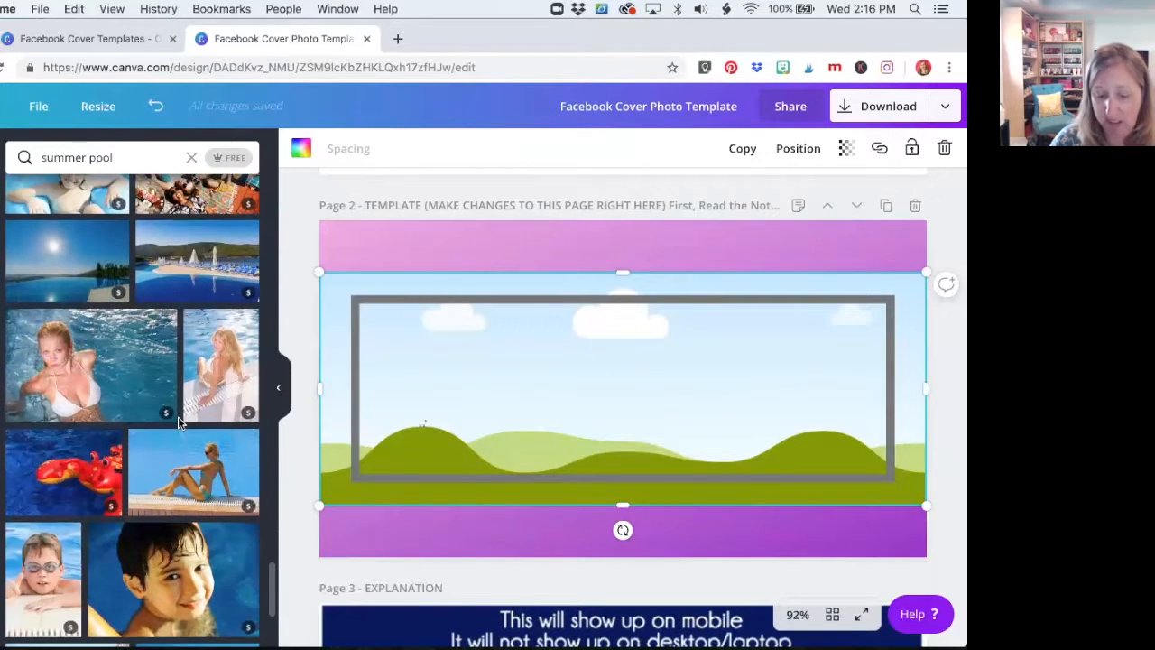
{"action": "scroll", "coordinate": [178, 422], "scroll_direction": "down", "scroll_amount": 3}
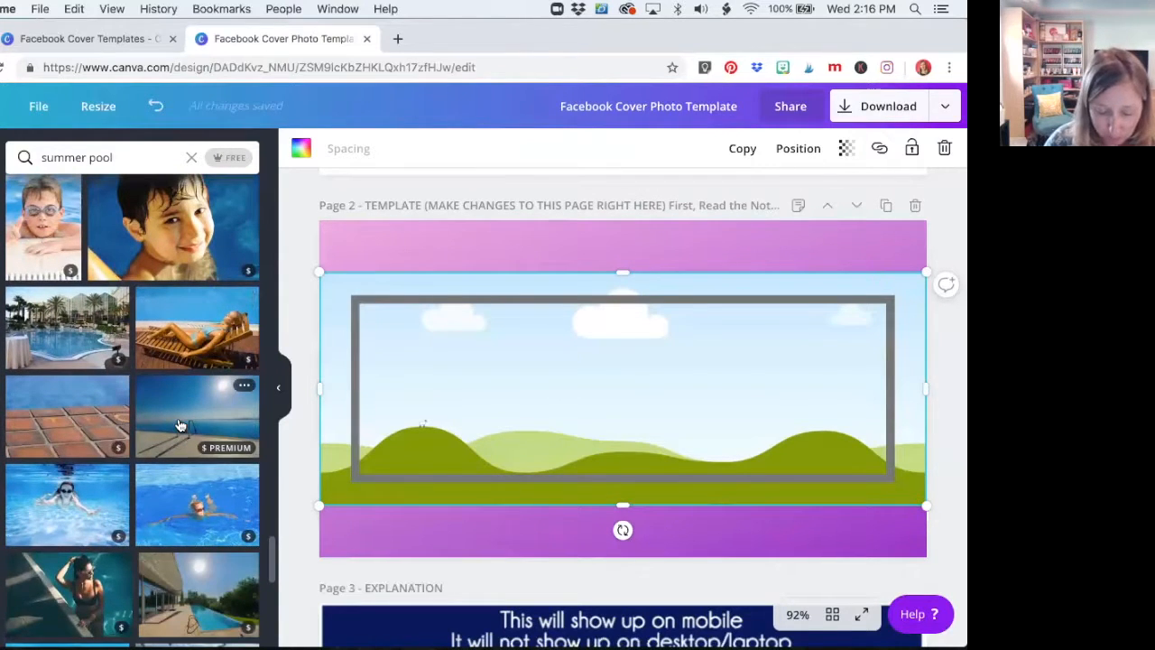
{"action": "scroll", "coordinate": [178, 424], "scroll_direction": "up", "scroll_amount": 20}
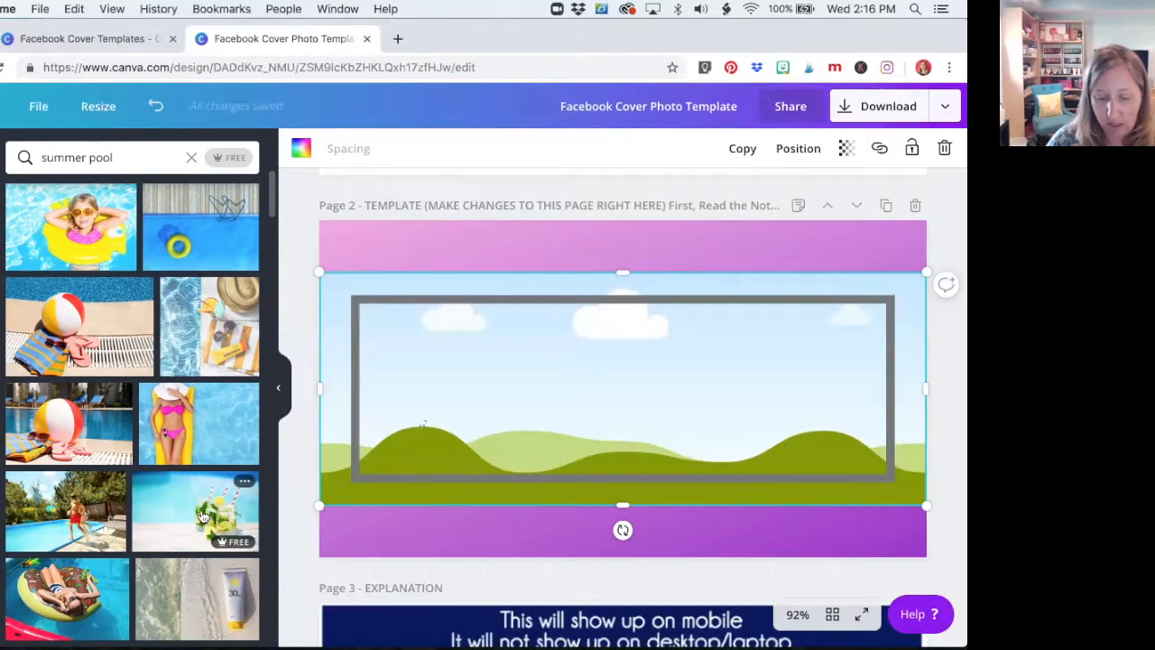
{"action": "mouse_move", "coordinate": [203, 516]}
{"action": "left_mouse_down"}
{"action": "mouse_move", "coordinate": [448, 415]}
{"action": "mouse_move", "coordinate": [315, 416]}
{"action": "mouse_move", "coordinate": [182, 513]}
{"action": "left_mouse_up"}
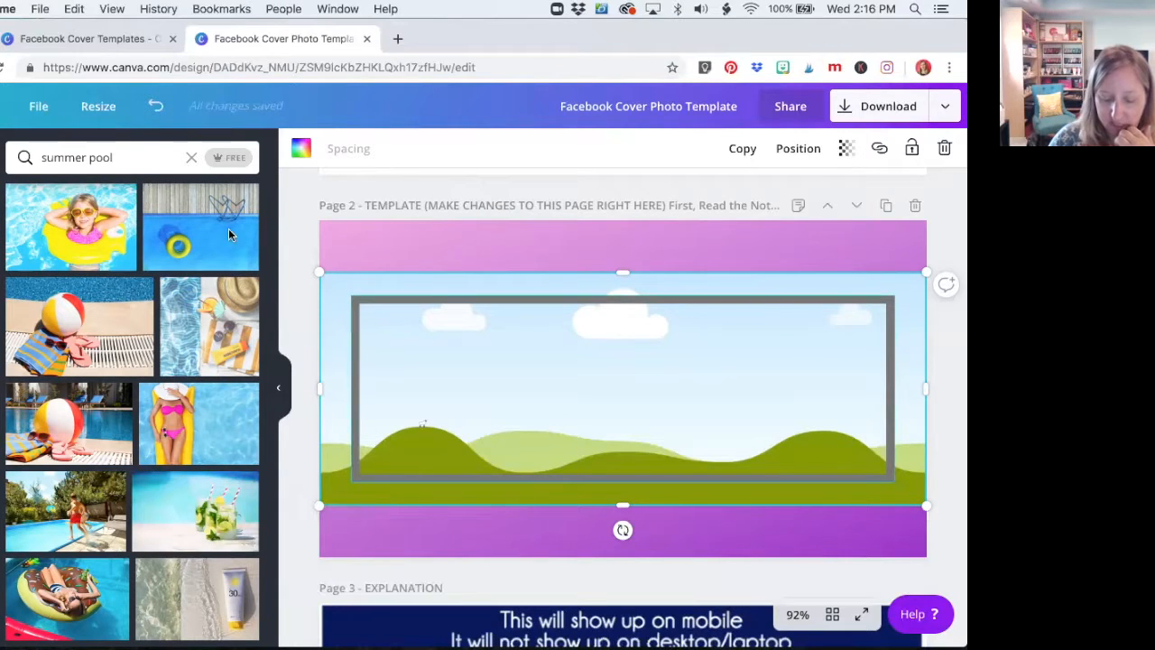
{"action": "left_click_drag", "start_coordinate": [200, 509], "coordinate": [331, 448]}
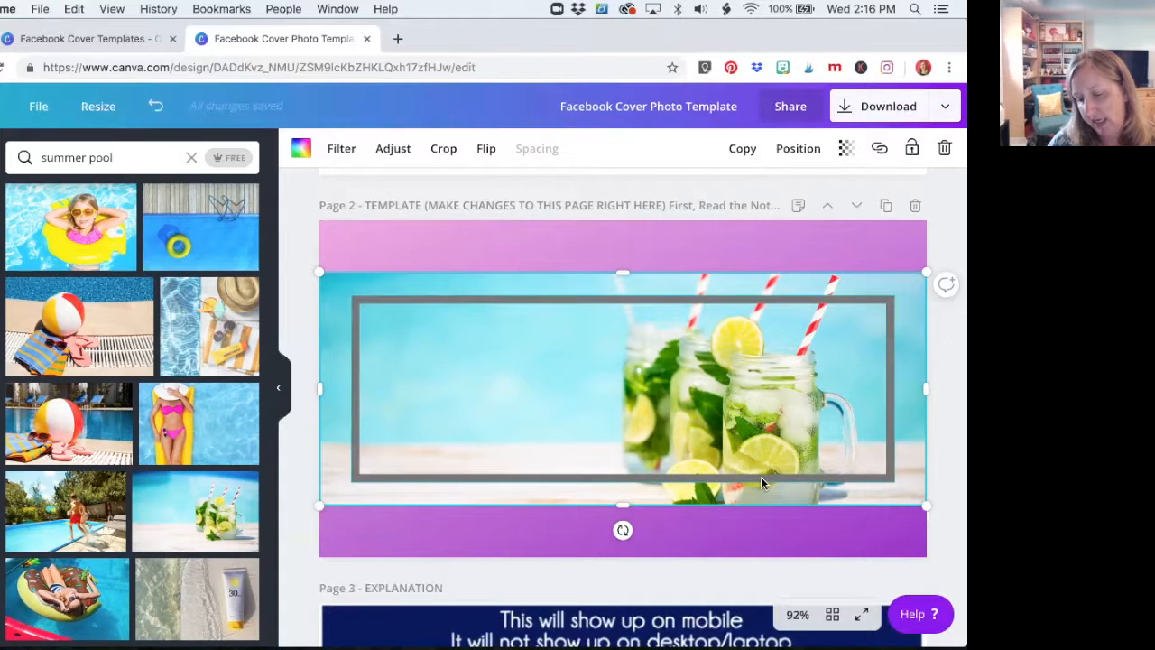
Crop the drinks photo by shifting it upward within its frame so the mint leaves at the jars' base are included
{"action": "left_click", "coordinate": [442, 148]}
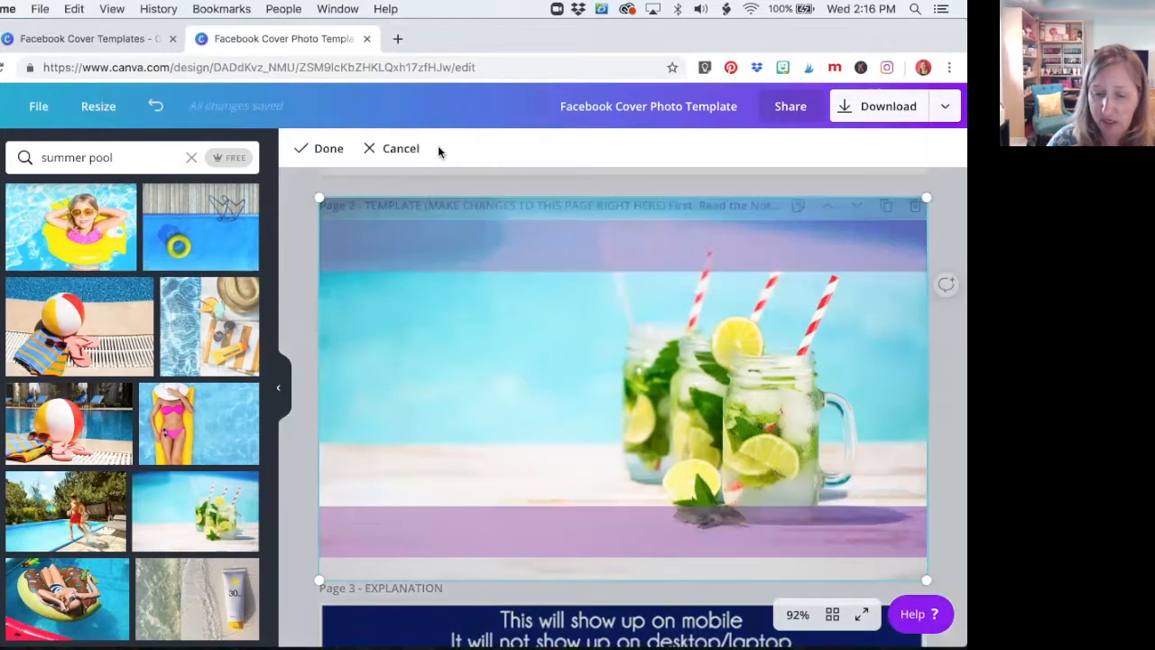
{"action": "left_click_drag", "start_coordinate": [515, 293], "coordinate": [538, 316]}
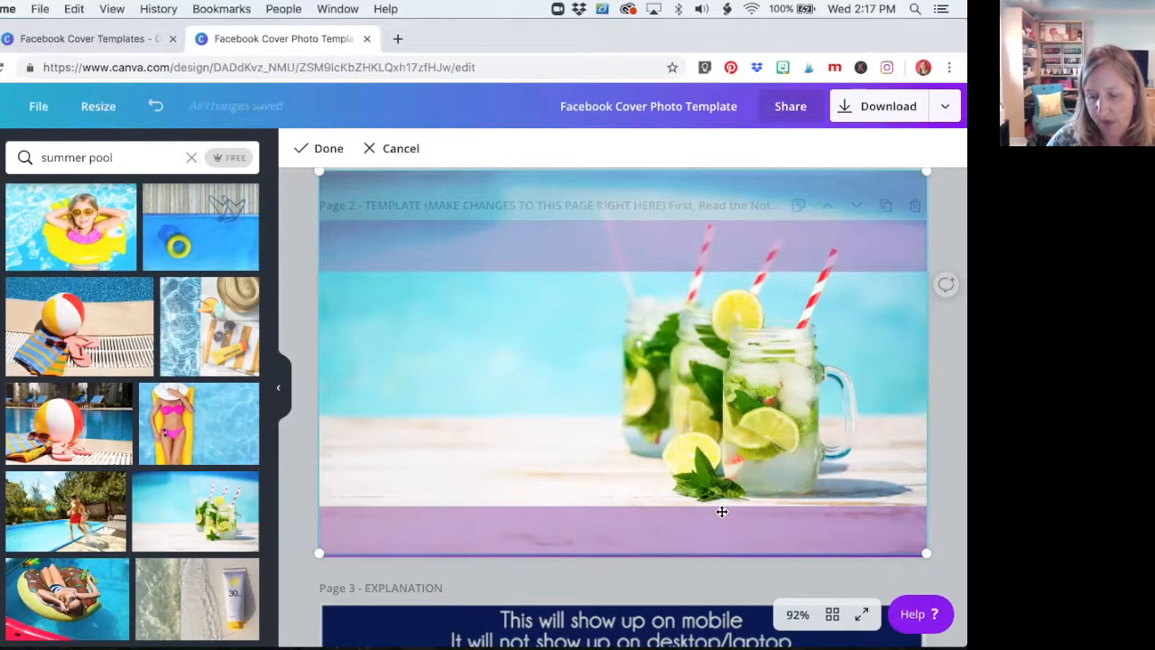
{"action": "left_click", "coordinate": [327, 150]}
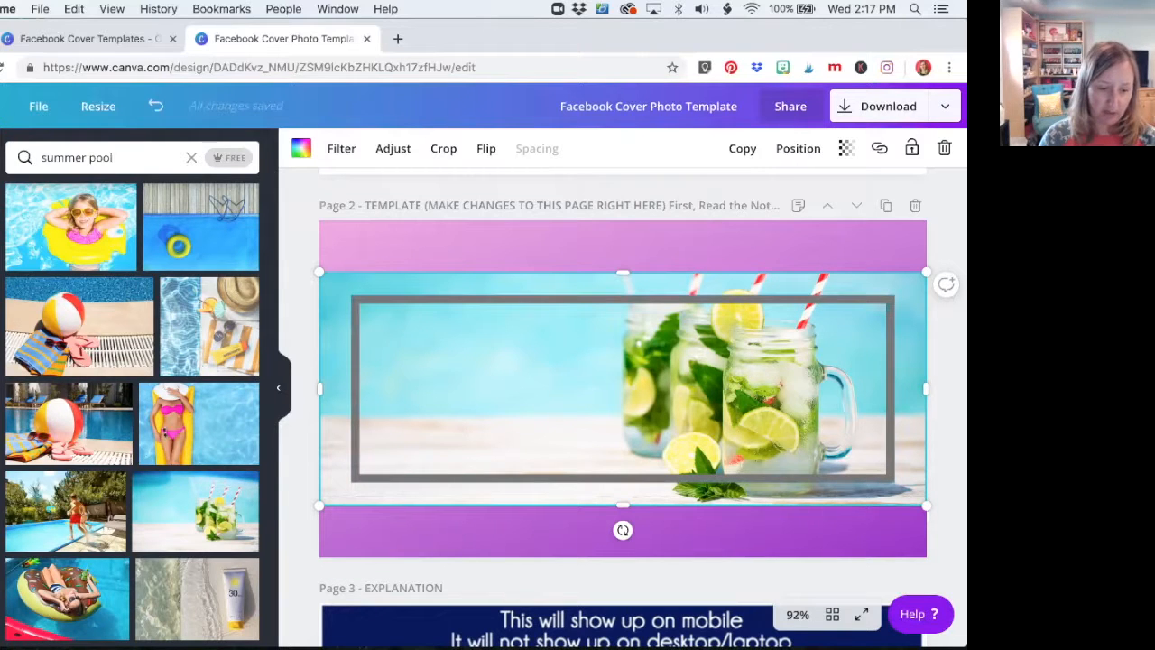
Add the heading "Summer Sale!" over the blue area beside the drinks, inside the gray outline on page 2
{"action": "left_click", "coordinate": [0, 334]}
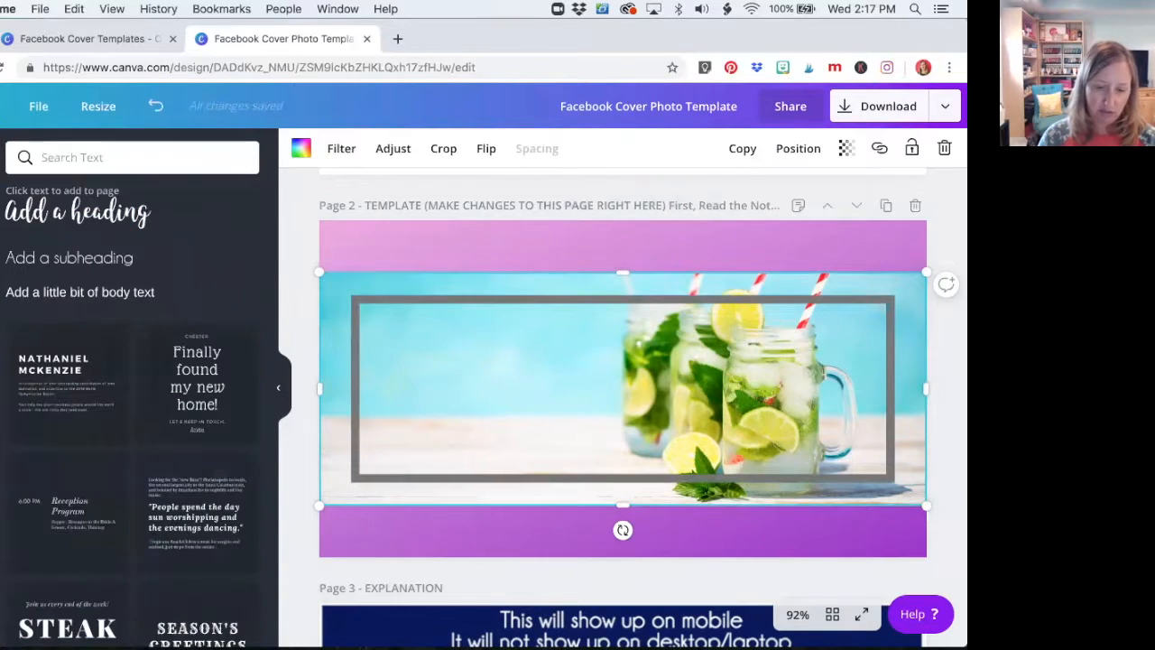
{"action": "left_click", "coordinate": [22, 218]}
{"action": "left_click_drag", "start_coordinate": [558, 500], "coordinate": [448, 333]}
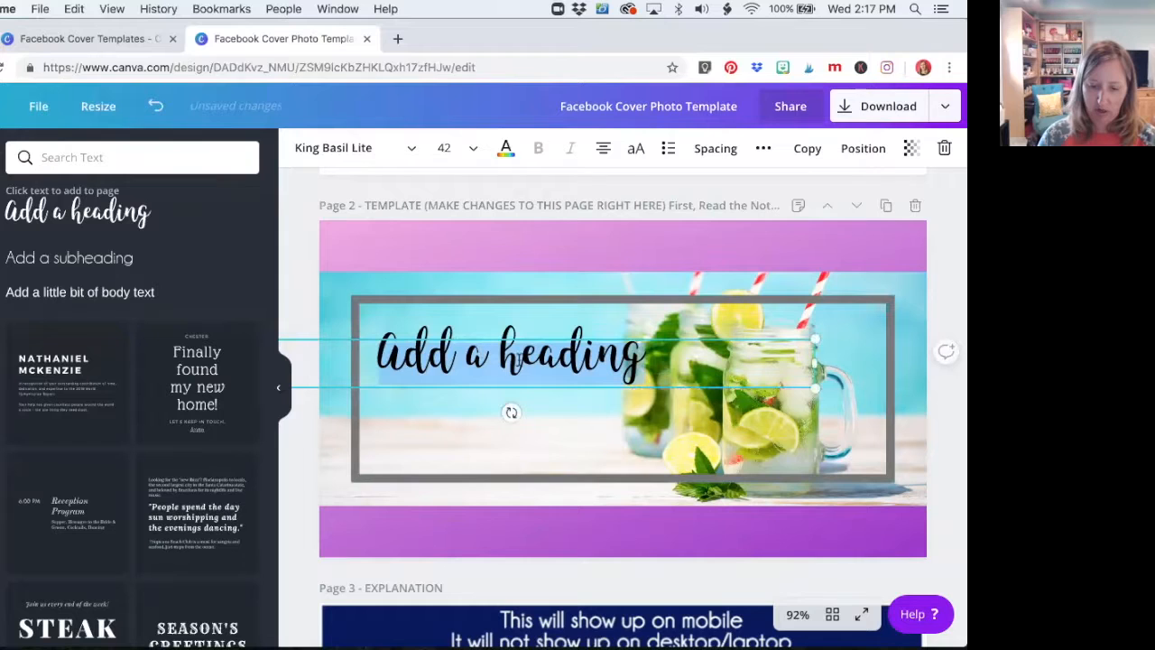
{"action": "double_click", "coordinate": [517, 359]}
{"action": "key", "text": "super+a"}
{"action": "type", "text": "S"}
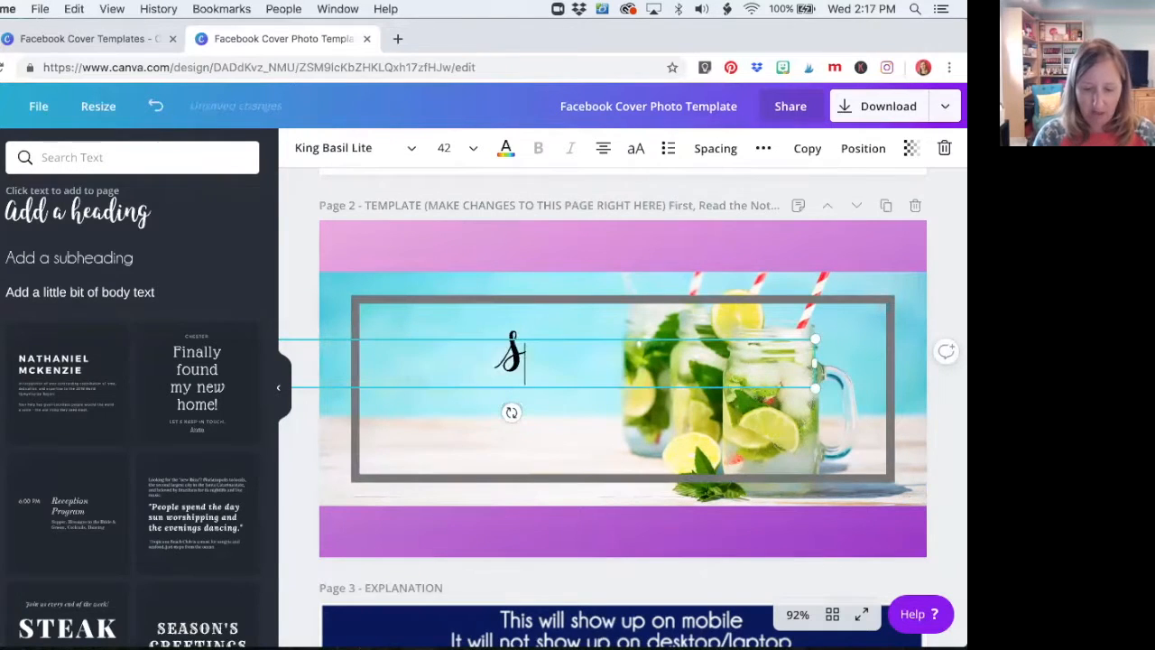
{"action": "type", "text": "ummer Sale!"}
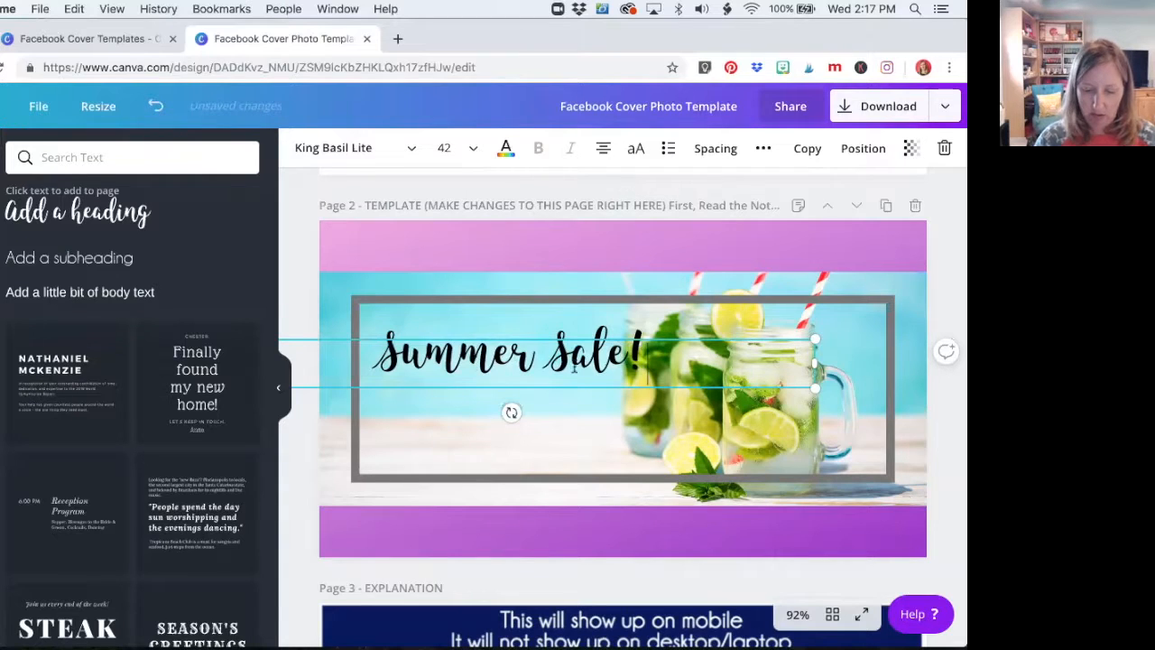
Set the "Summer Sale!" heading's font size to 40
{"action": "left_click_drag", "start_coordinate": [650, 357], "coordinate": [381, 350]}
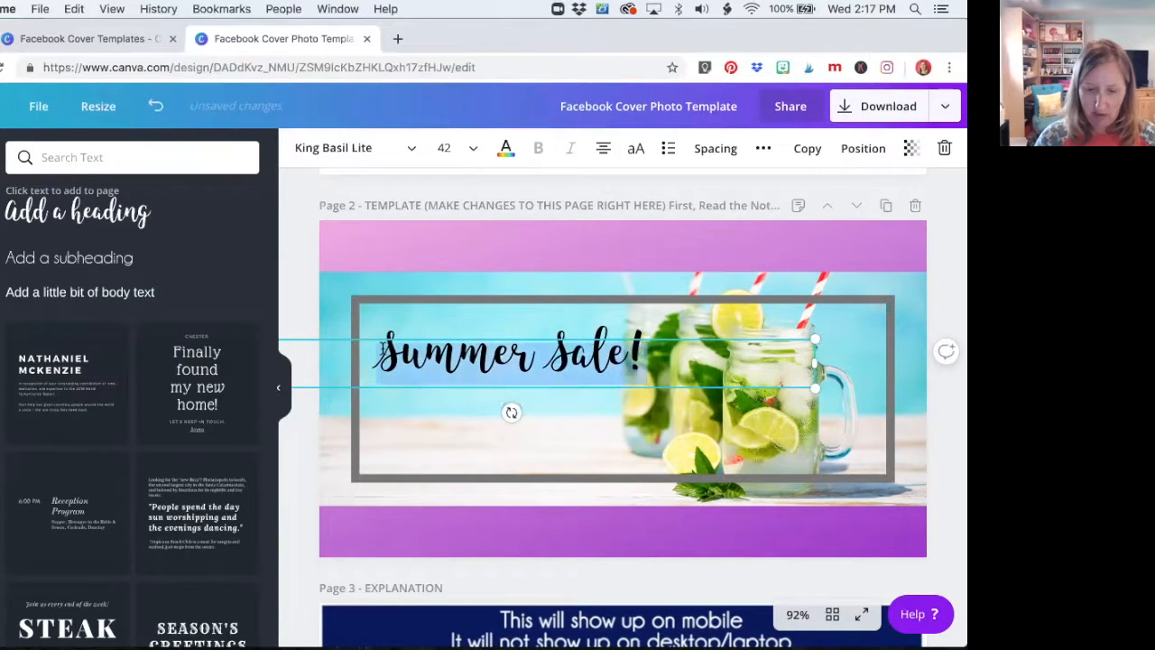
{"action": "left_click", "coordinate": [440, 146]}
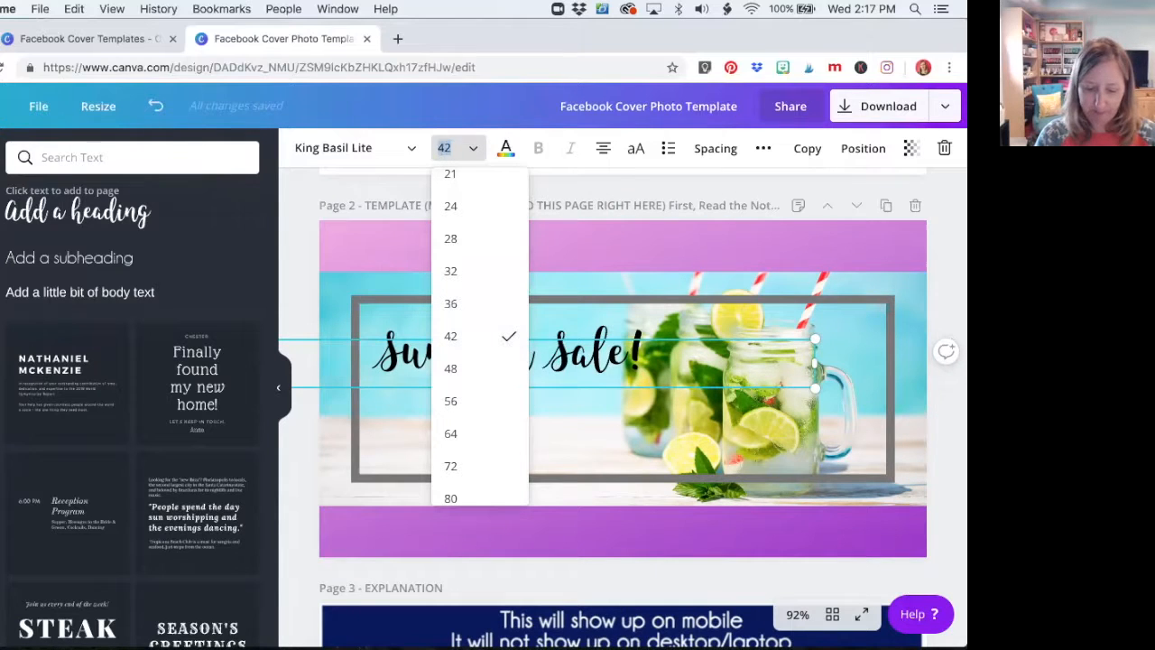
{"action": "type", "text": "40"}
{"action": "key", "text": "Return"}
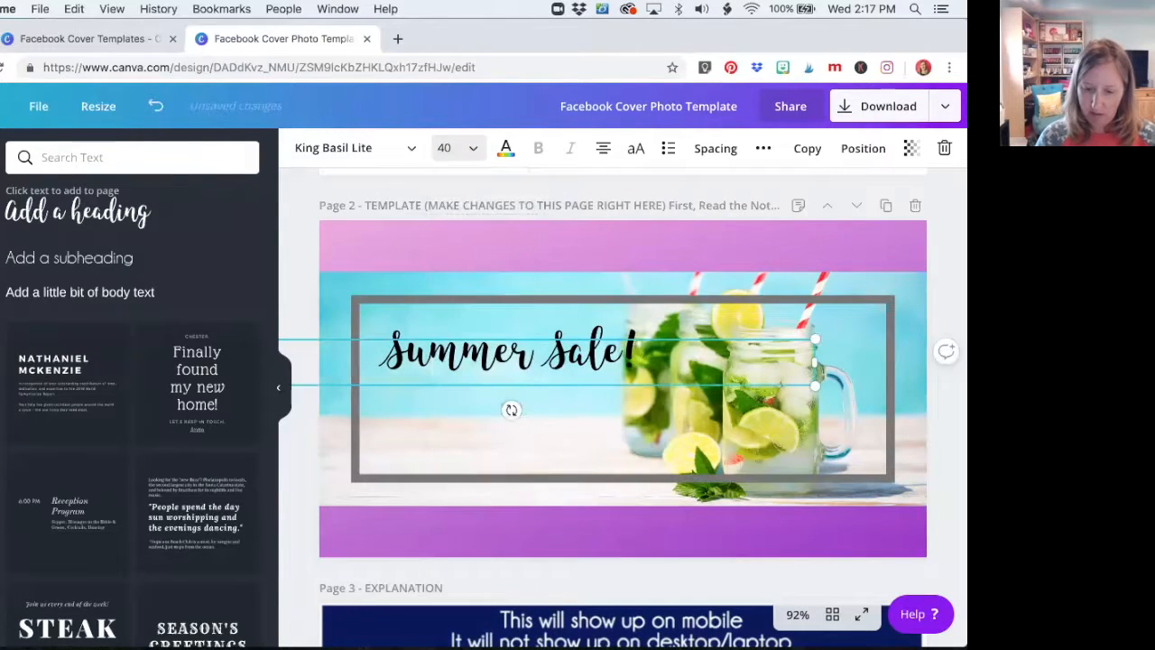
Narrow the heading's text box to fit "Summer Sale!" and move it near the gray outline's upper-left corner
{"action": "left_click_drag", "start_coordinate": [815, 362], "coordinate": [647, 364]}
{"action": "double_click", "coordinate": [605, 338]}
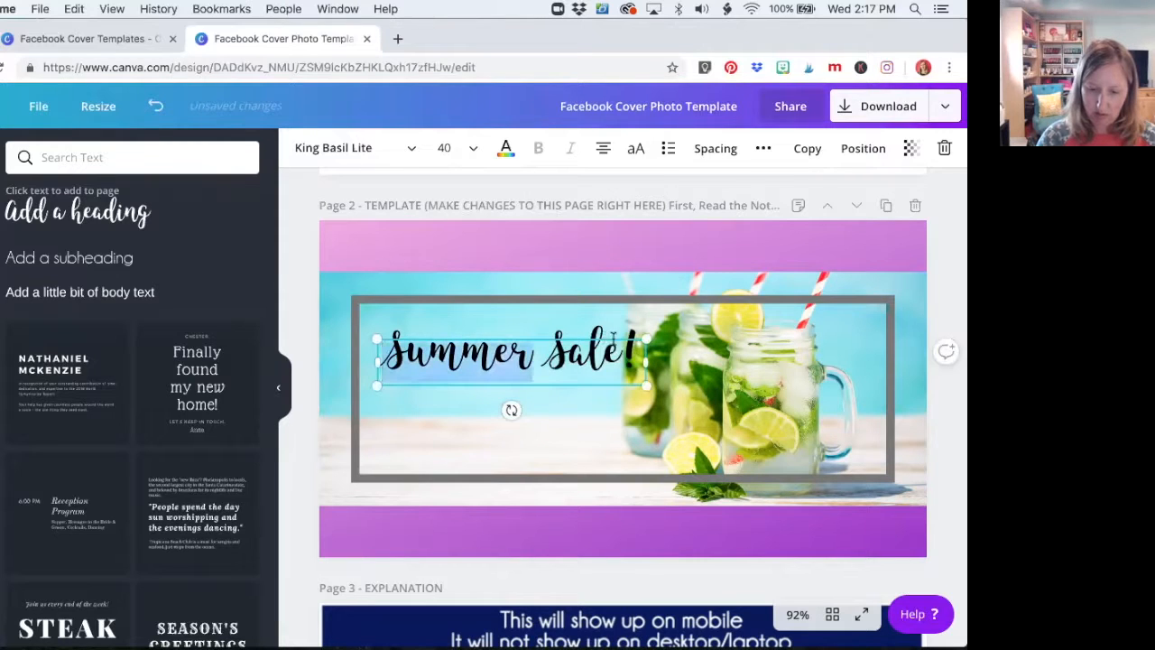
{"action": "left_click_drag", "start_coordinate": [614, 336], "coordinate": [580, 363]}
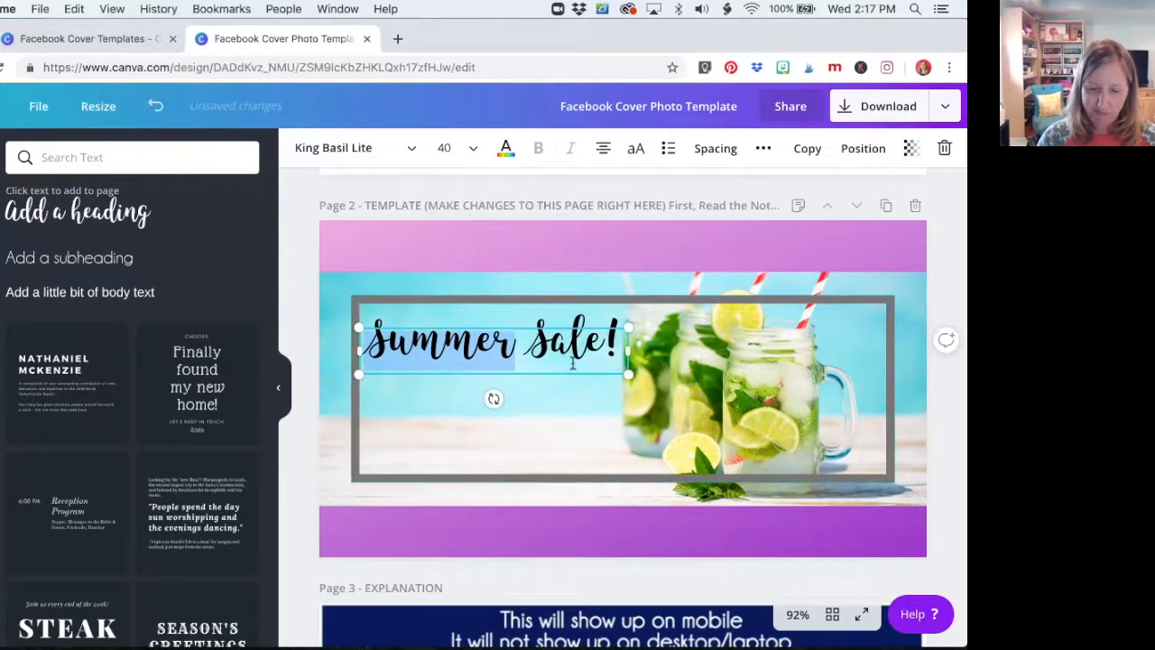
{"action": "left_click", "coordinate": [565, 405]}
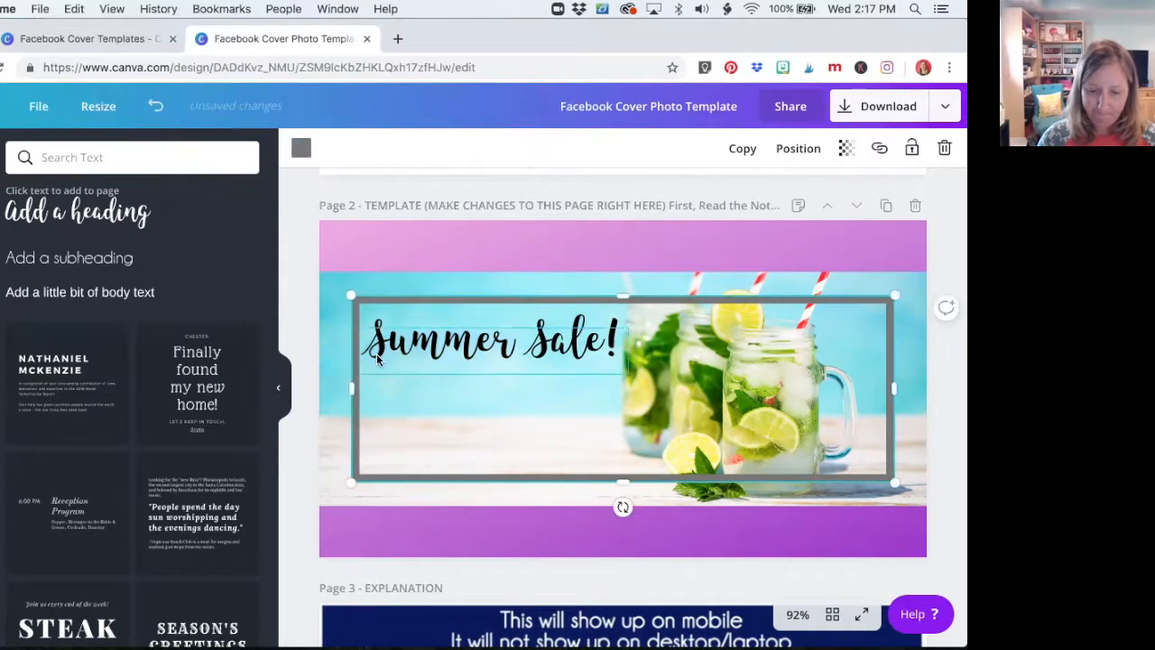
Add a subheading to page 2 and place it below the "Summer Sale!" heading
{"action": "left_click", "coordinate": [48, 260]}
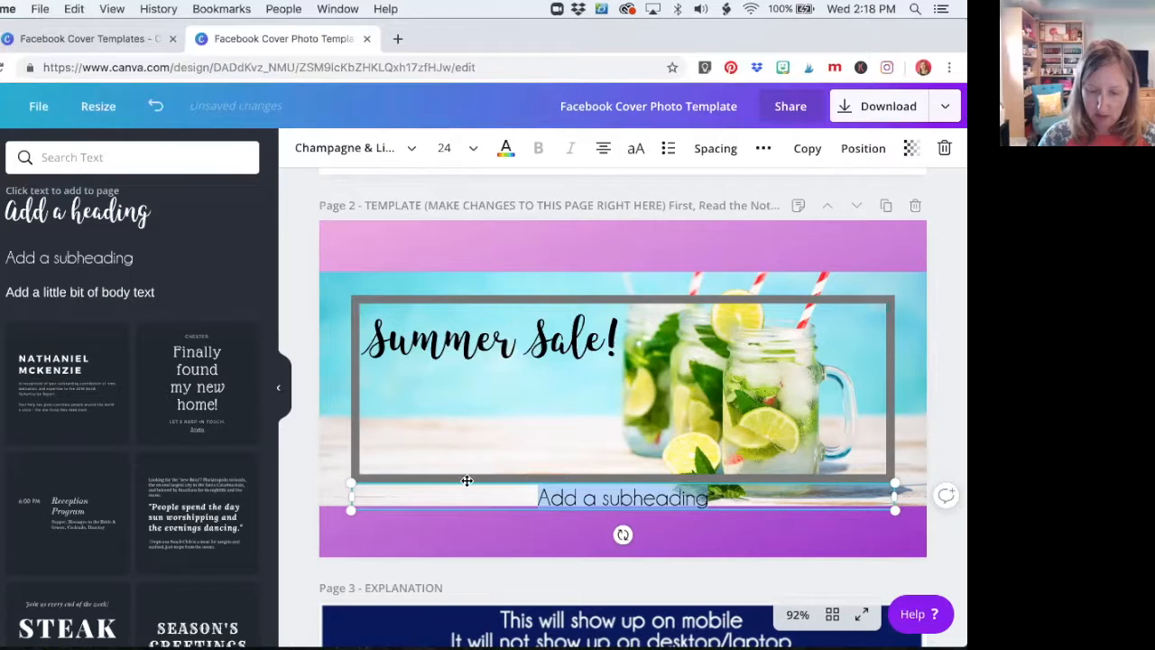
{"action": "left_click_drag", "start_coordinate": [467, 482], "coordinate": [472, 373]}
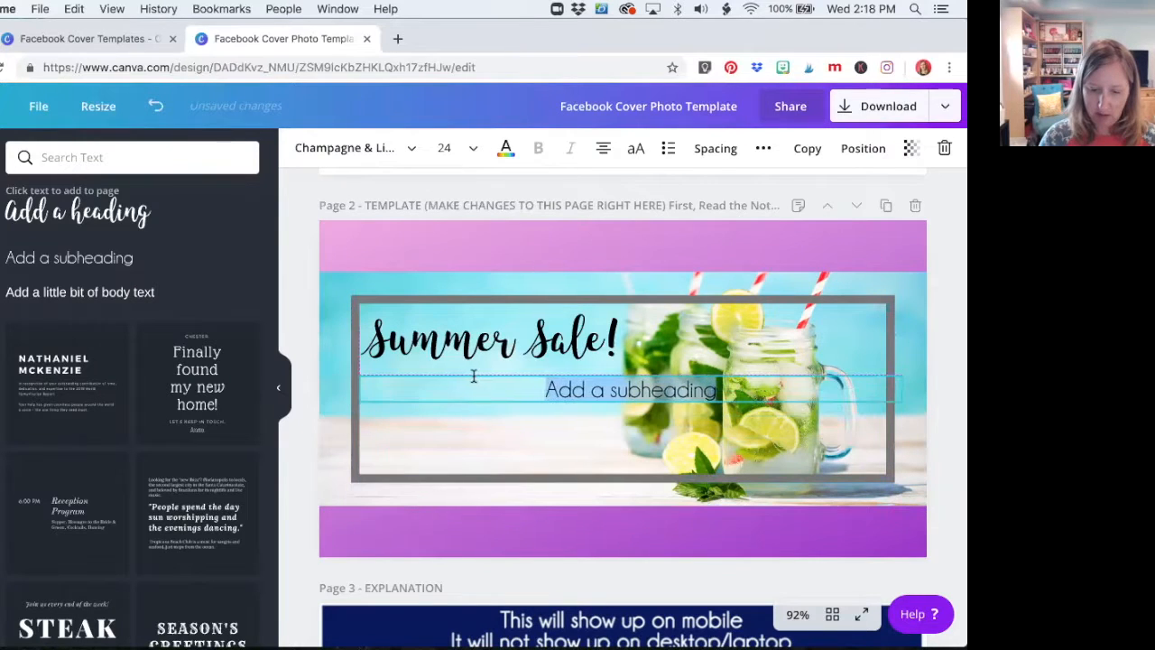
{"action": "left_click_drag", "start_coordinate": [686, 417], "coordinate": [538, 406]}
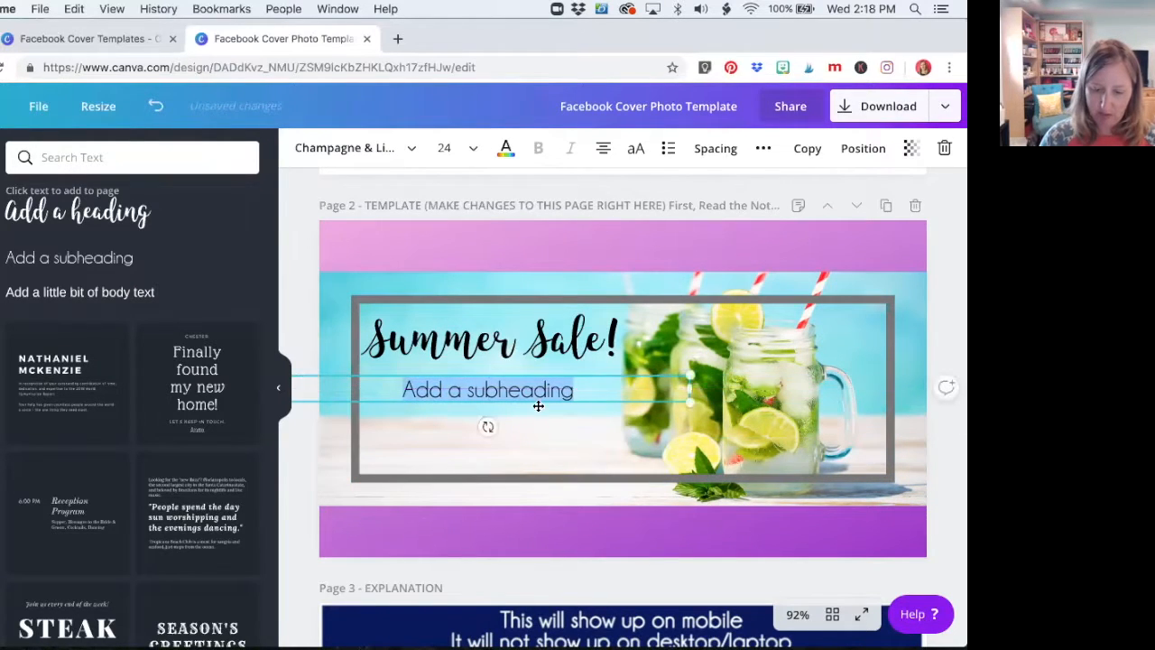
Replace the subheading's text with "Starts July 10th!" and "Don't miss out!" on two lines
{"action": "left_click", "coordinate": [534, 392]}
{"action": "key", "text": "super+a"}
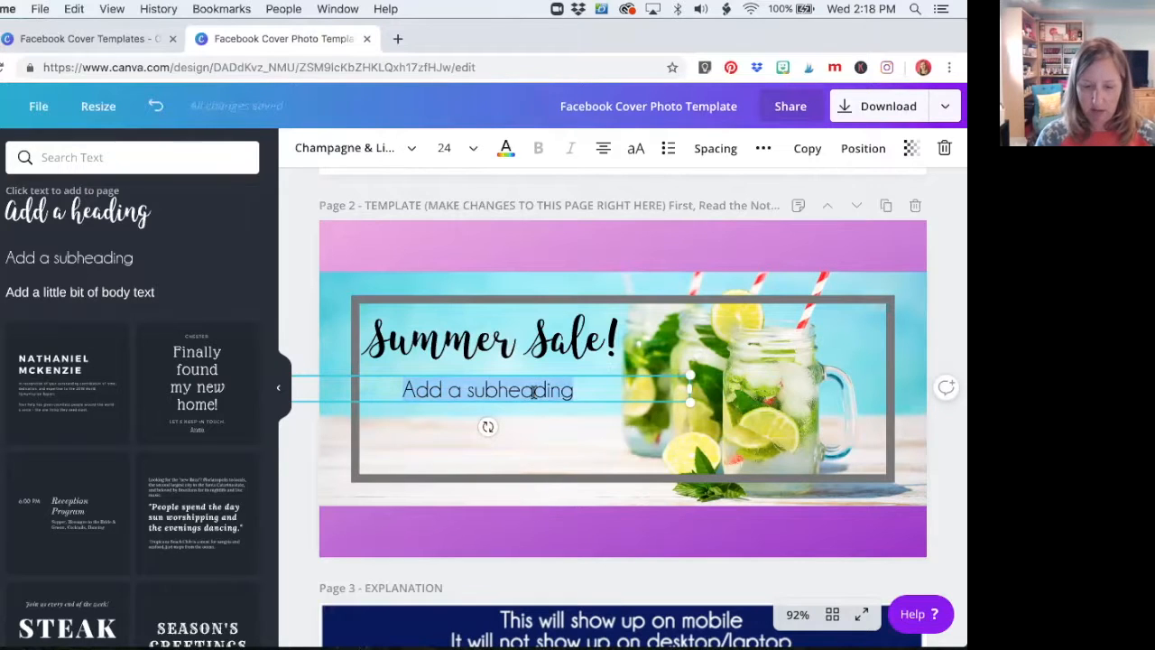
{"action": "type", "text": "Starts Ju"}
{"action": "type", "text": "ly 0"}
{"action": "type", "text": "9th"}
{"action": "key", "text": "BackSpace"}
{"action": "key", "text": "BackSpace"}
{"action": "key", "text": "BackSpace"}
{"action": "type", "text": "0th!"}
{"action": "key", "text": "Return"}
{"action": "type", "text": "Don't miss out!"}
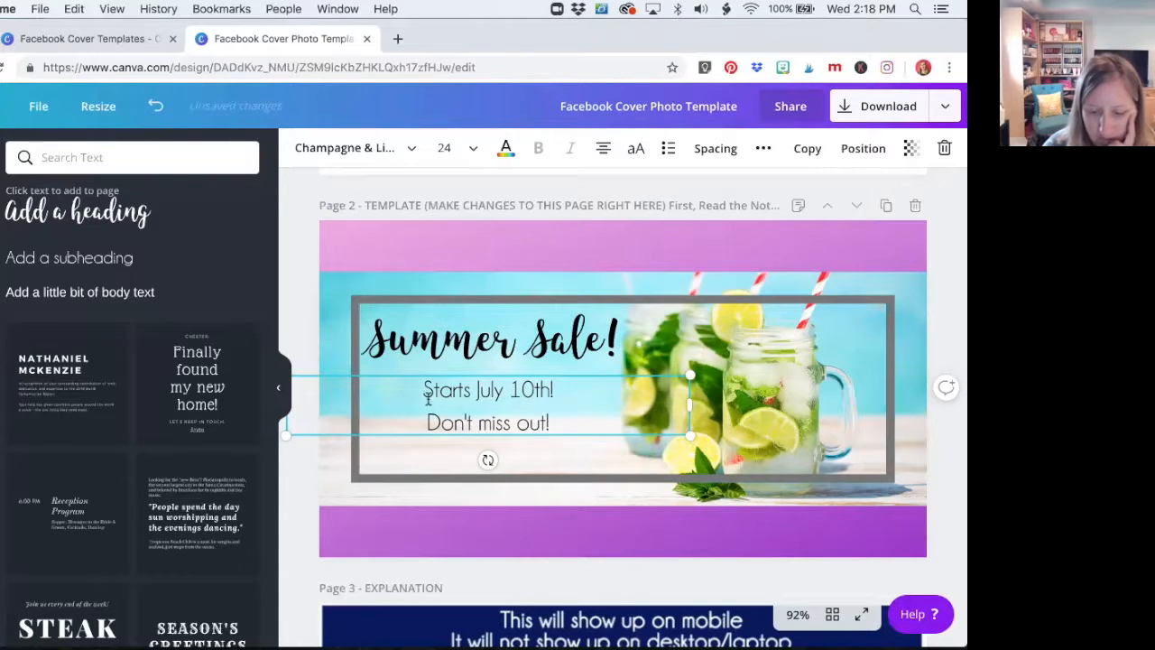
Reduce the line height of the two-line subheading so its lines sit closer together
{"action": "left_click_drag", "start_coordinate": [420, 381], "coordinate": [593, 421]}
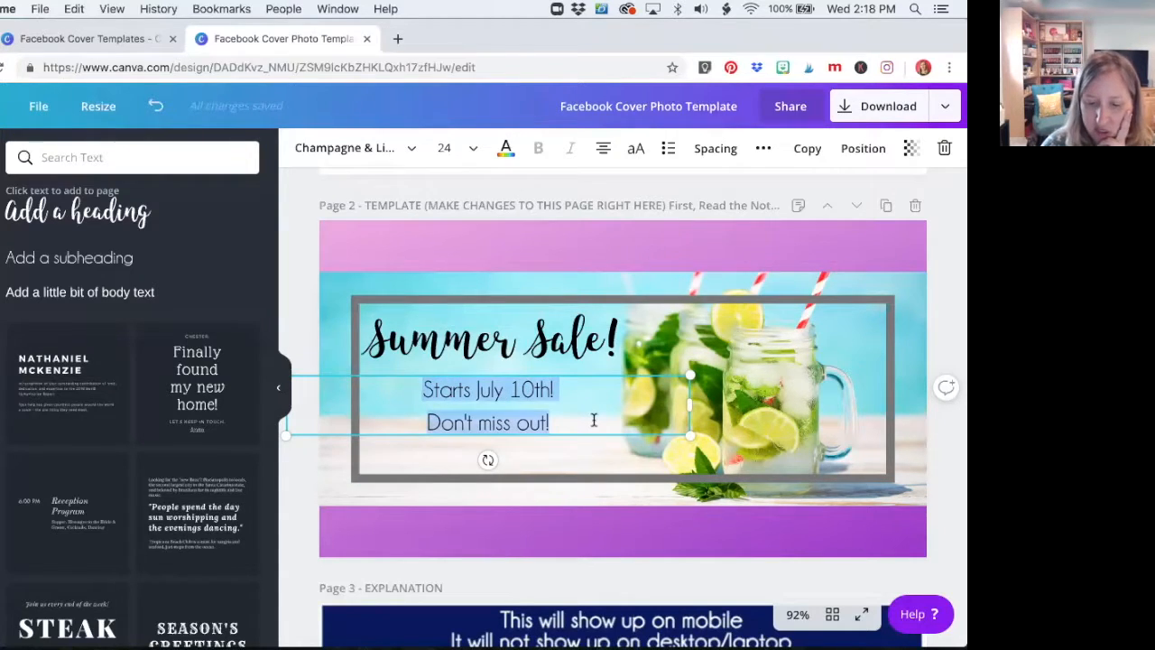
{"action": "left_click", "coordinate": [713, 150]}
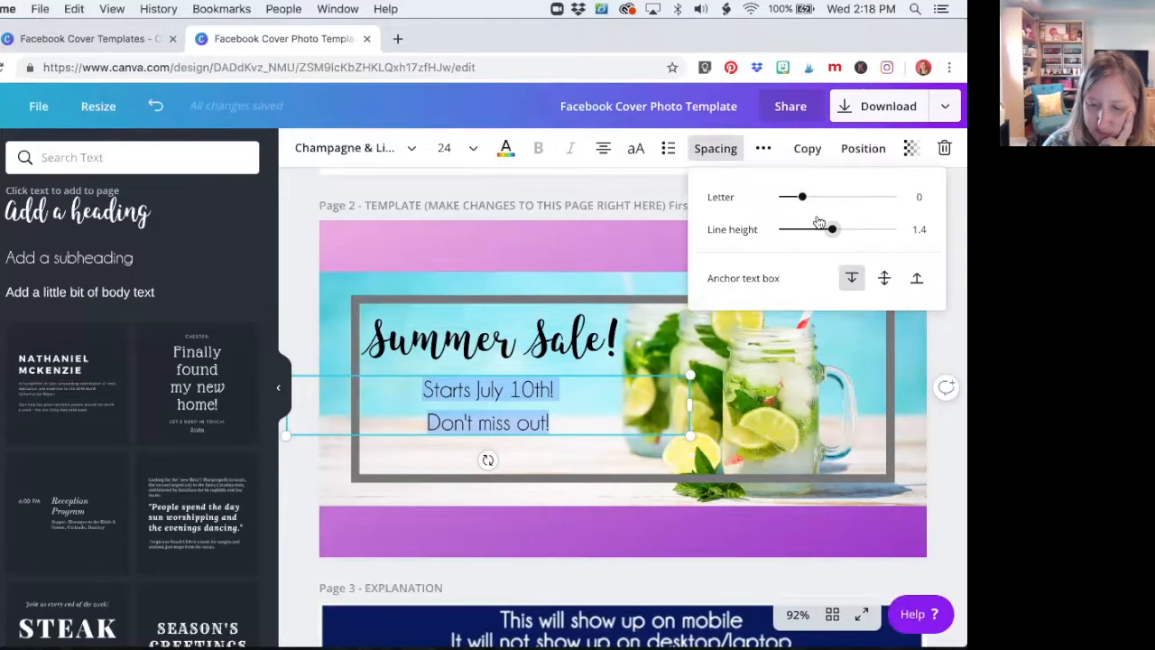
{"action": "mouse_move", "coordinate": [831, 232]}
{"action": "left_mouse_down"}
{"action": "mouse_move", "coordinate": [805, 232]}
{"action": "mouse_move", "coordinate": [890, 233]}
{"action": "mouse_move", "coordinate": [815, 231]}
{"action": "left_mouse_up"}
{"action": "left_click", "coordinate": [578, 368]}
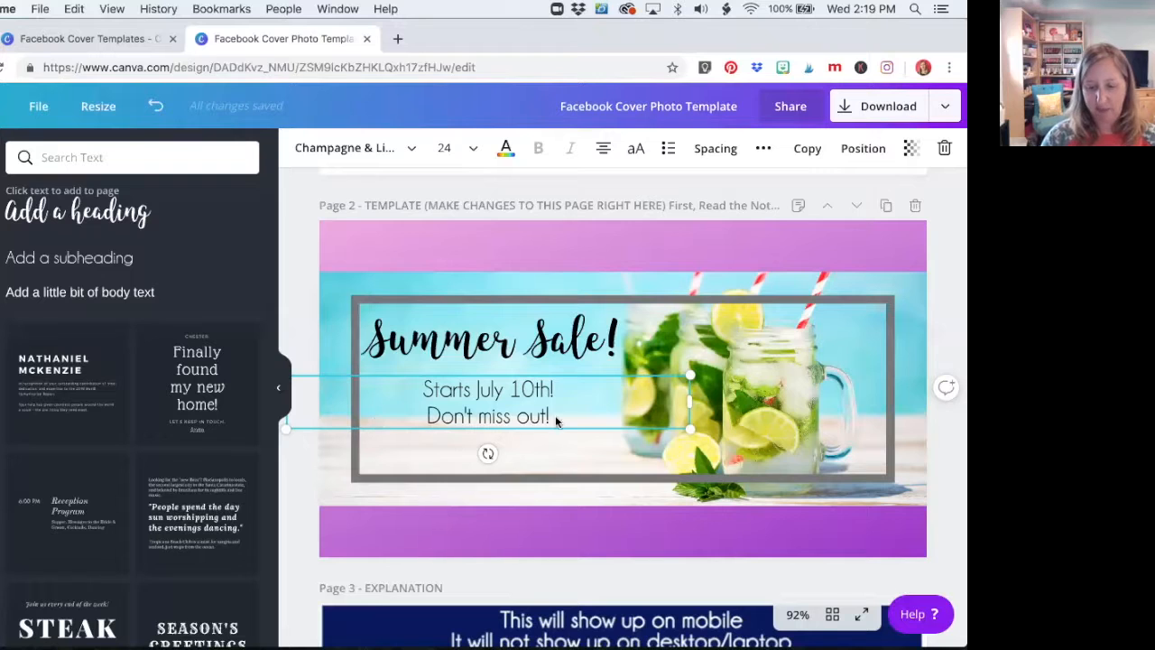
Move the two-line subheading slightly down and lower the "Summer Sale!" heading to sit just above it
{"action": "left_click", "coordinate": [596, 440]}
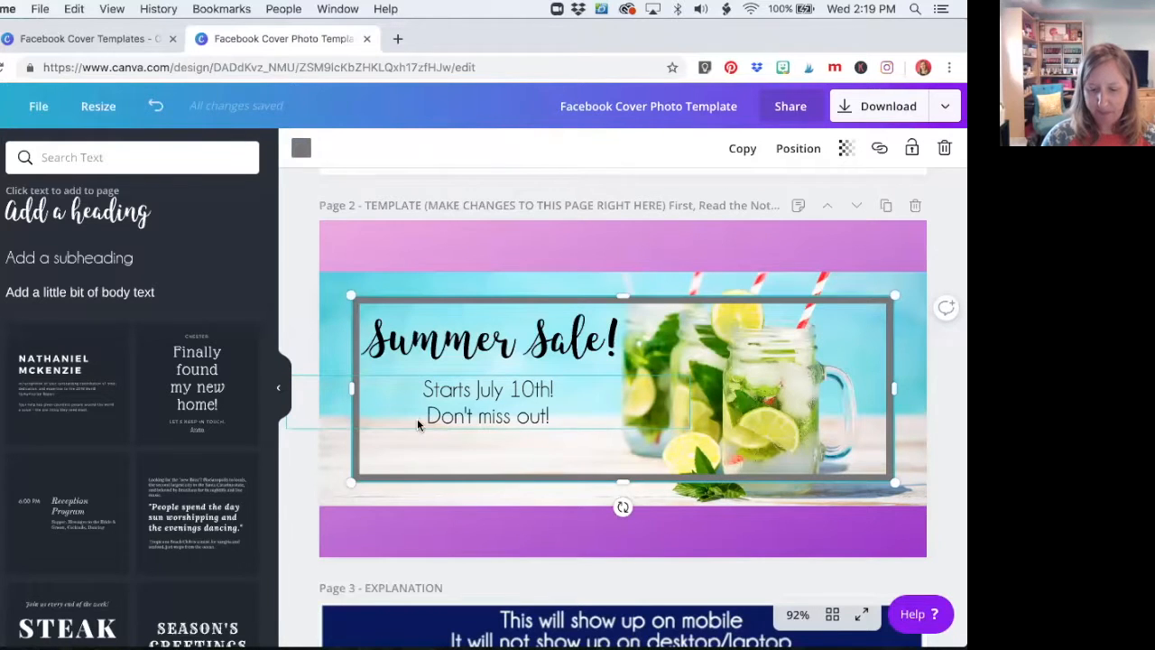
{"action": "left_click", "coordinate": [521, 391]}
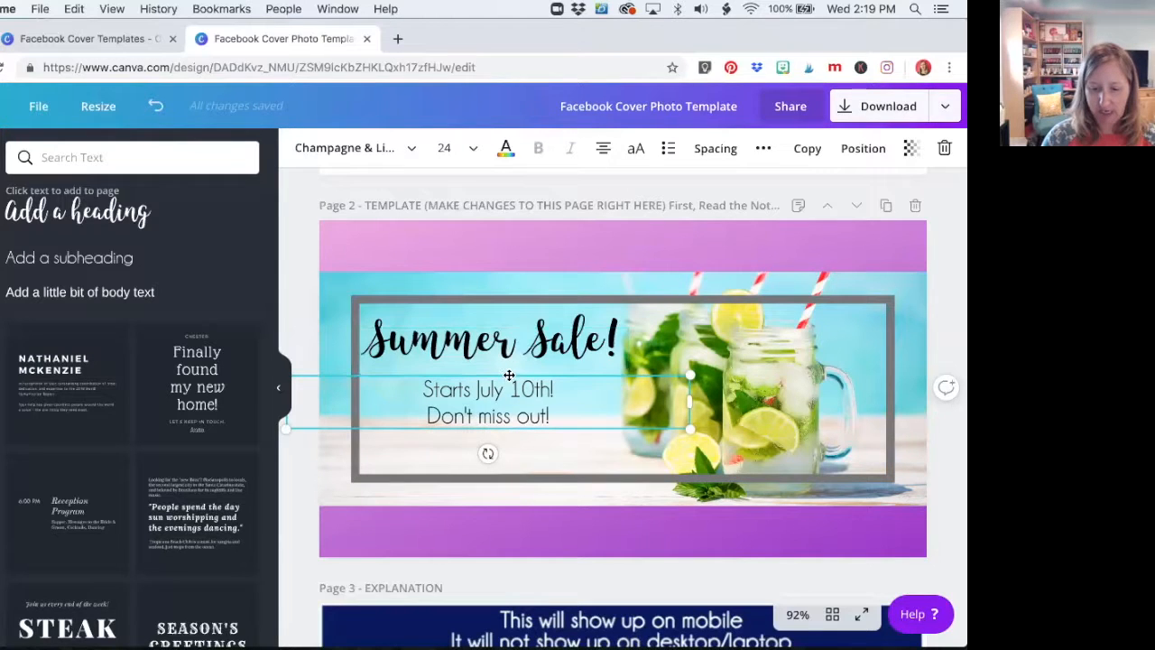
{"action": "left_click_drag", "start_coordinate": [509, 376], "coordinate": [511, 389]}
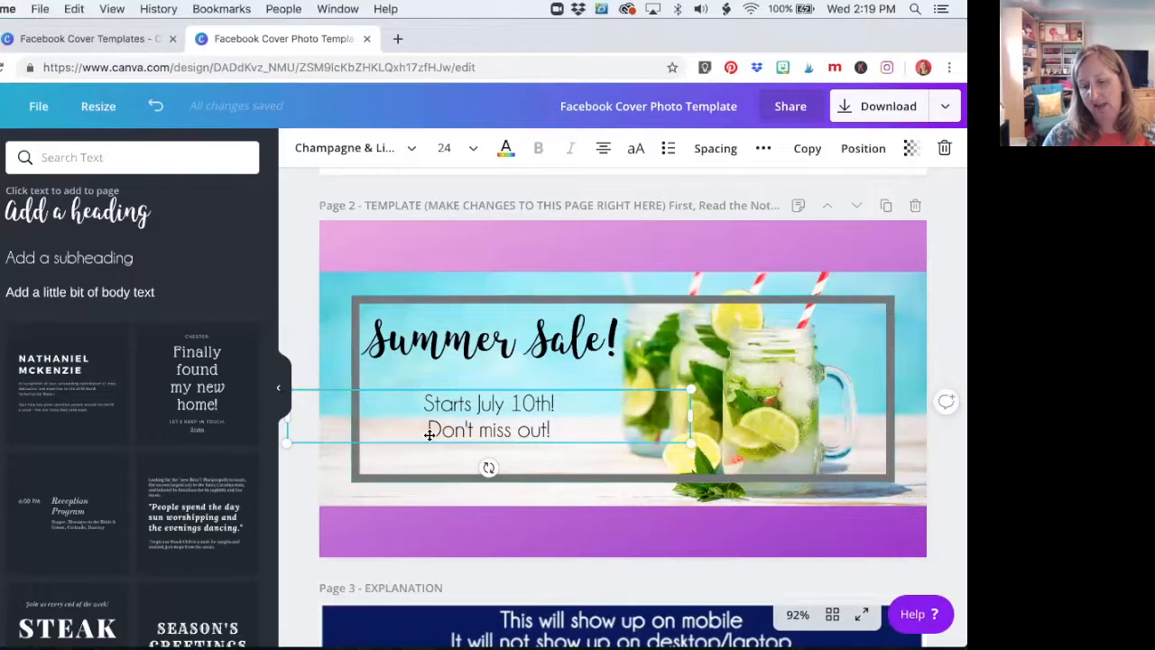
{"action": "left_click", "coordinate": [469, 323]}
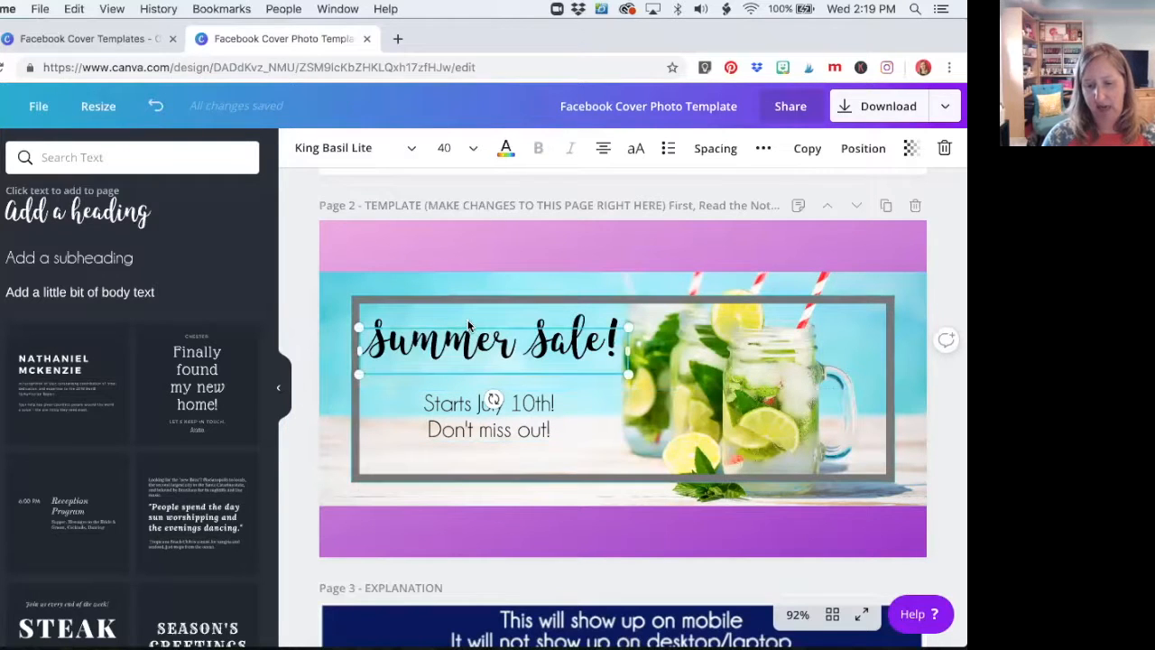
{"action": "left_click_drag", "start_coordinate": [469, 324], "coordinate": [468, 345]}
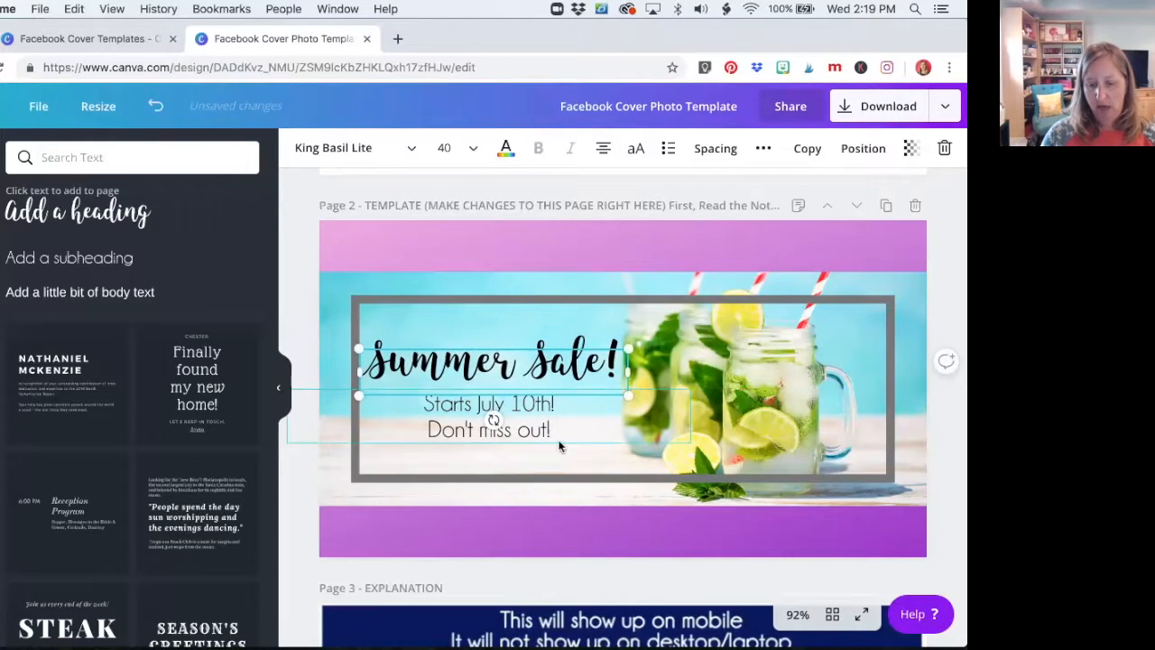
Delete the gray rectangular outline from page 2
{"action": "left_click", "coordinate": [572, 530]}
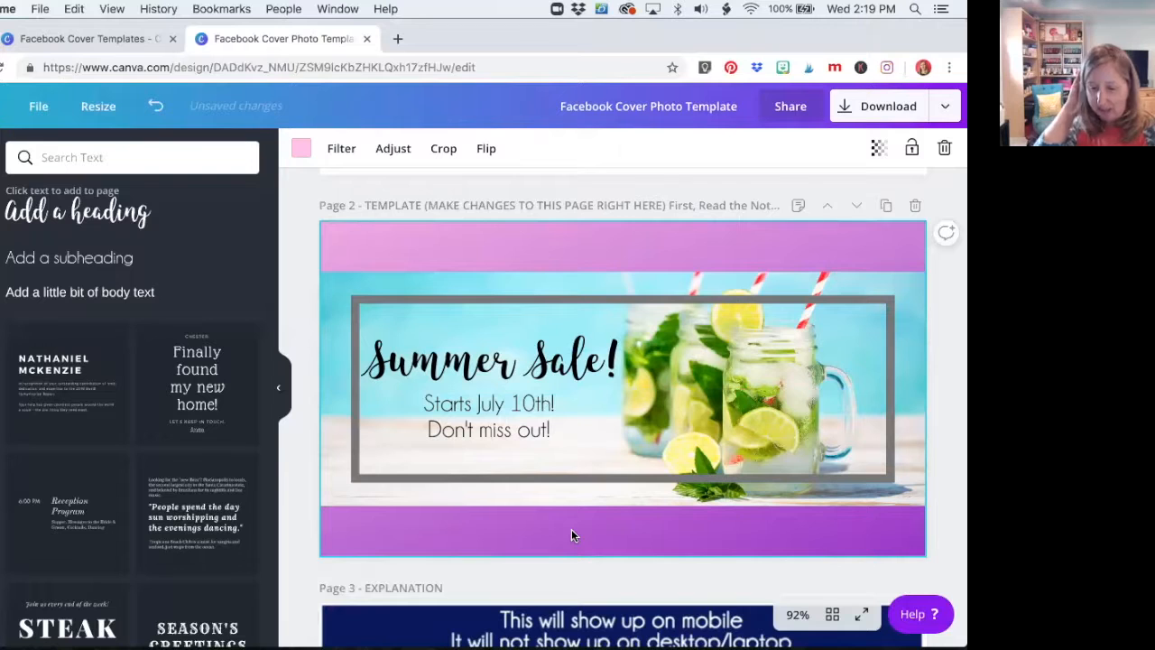
{"action": "left_click", "coordinate": [633, 304]}
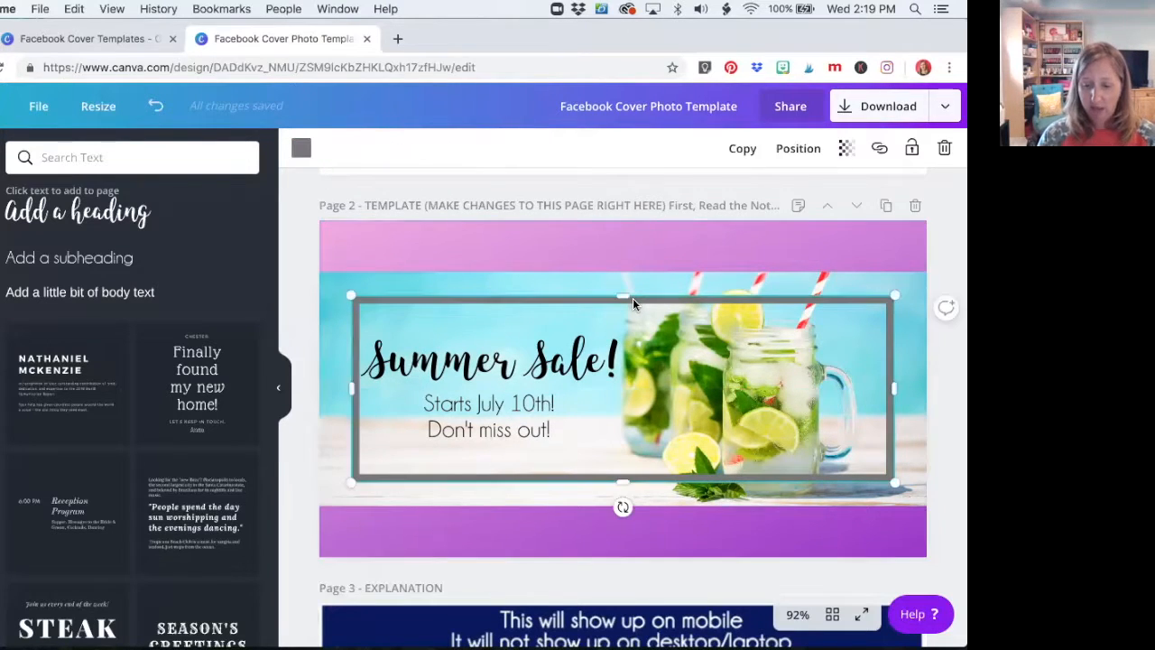
{"action": "key", "text": "Delete"}
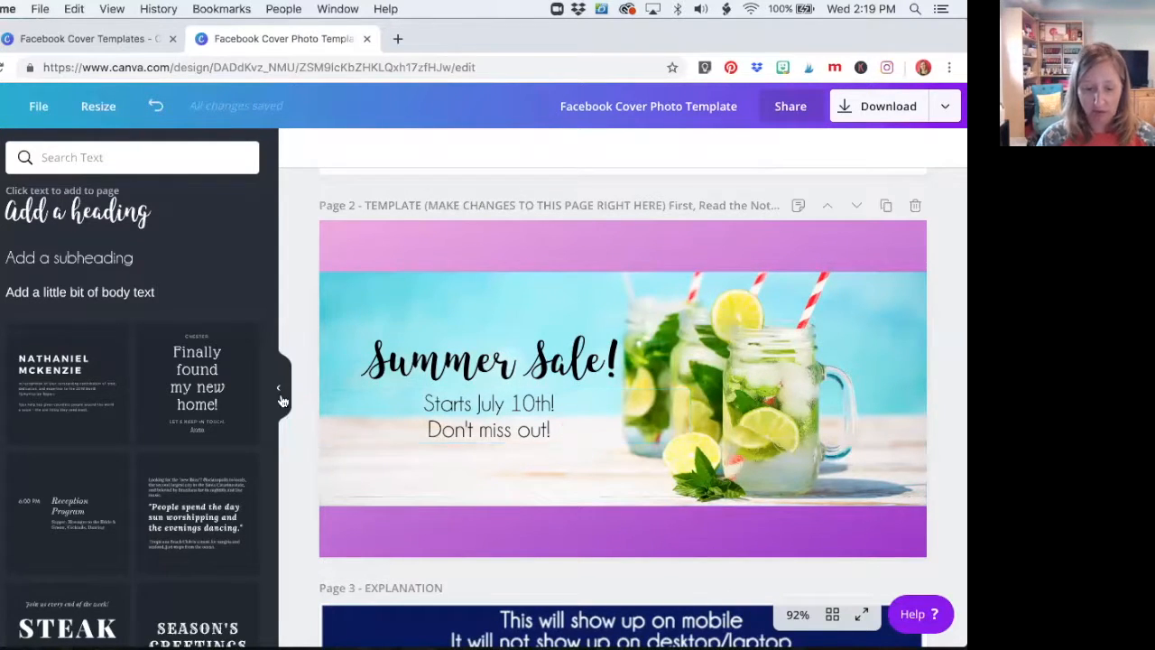
{"action": "left_click", "coordinate": [91, 294]}
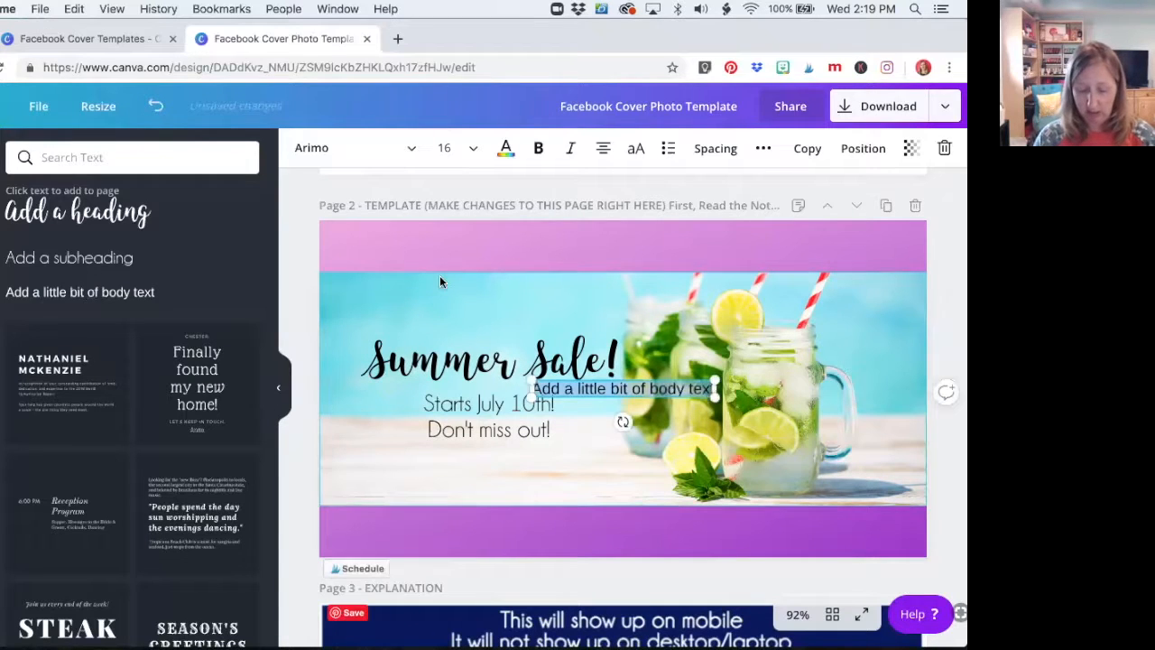
{"action": "type", "text": "www.the"}
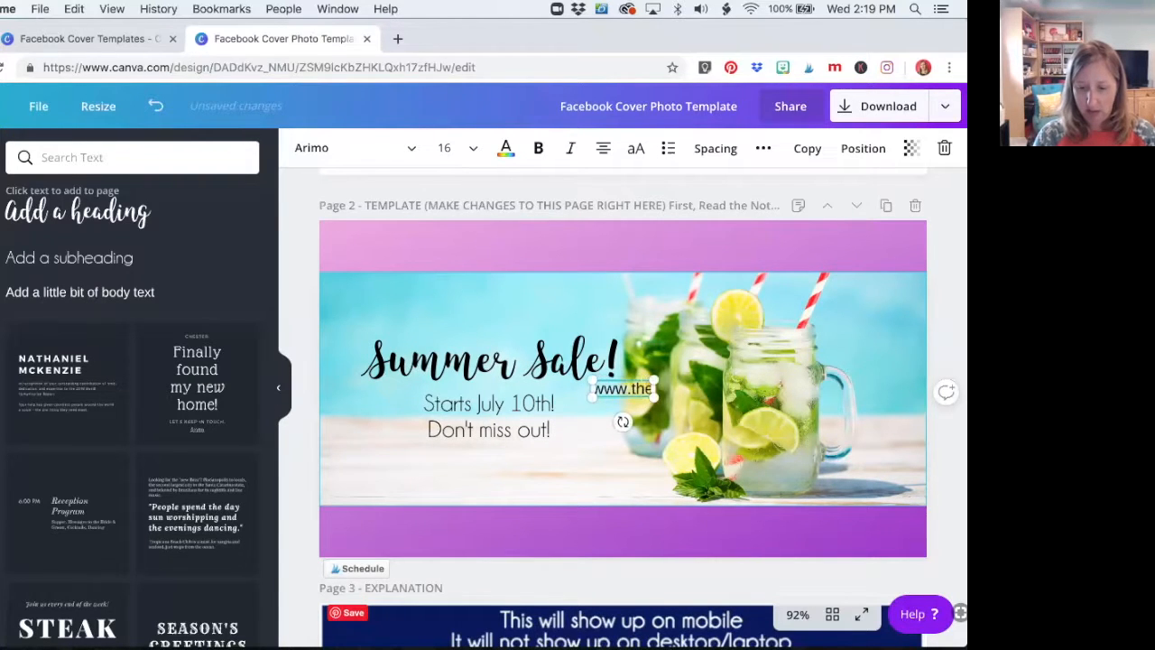
{"action": "type", "text": "radiandemindes"}
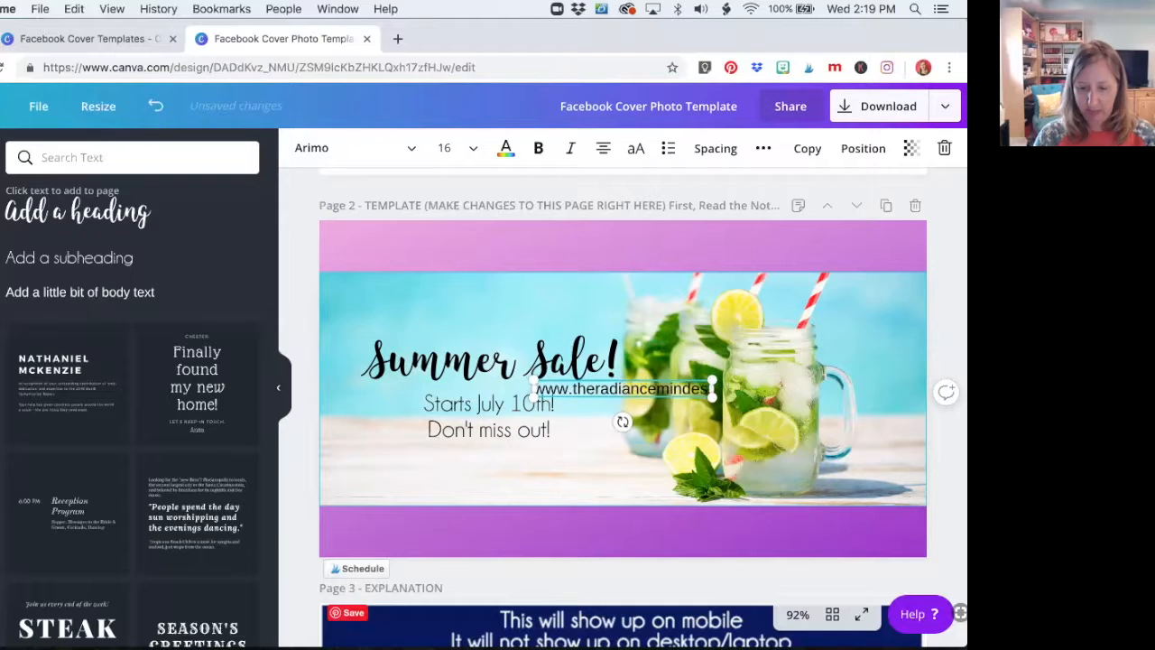
{"action": "type", "text": "et.com"}
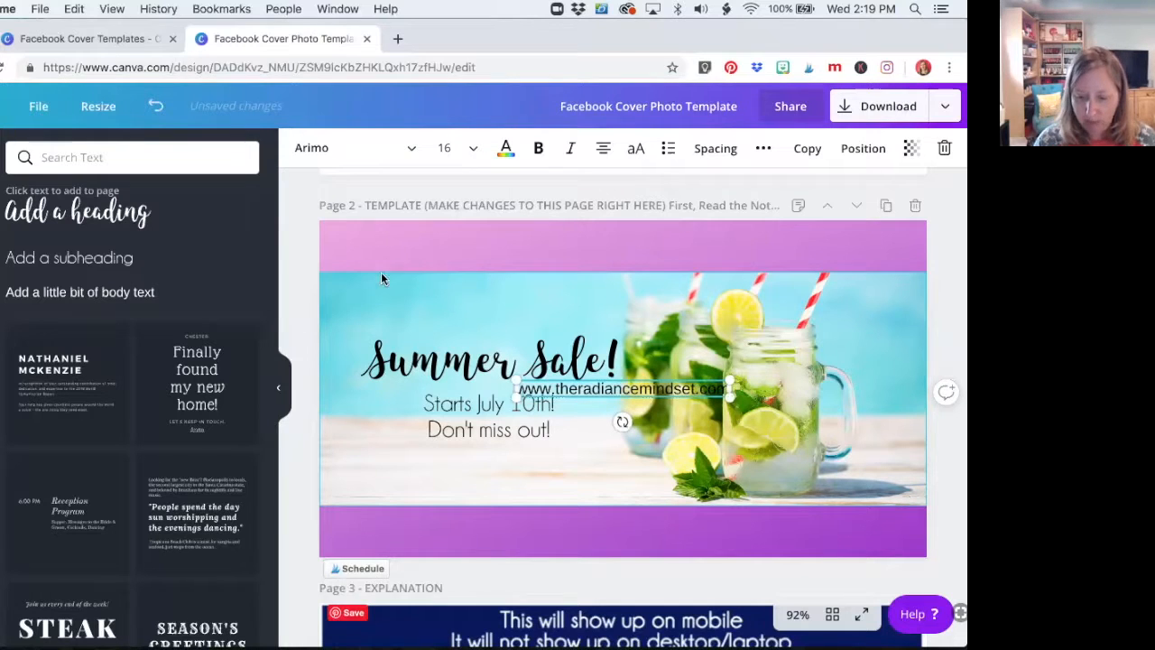
Set the web address text to font size 12 and center it directly beneath "Don't miss out!"
{"action": "key", "text": "super+a"}
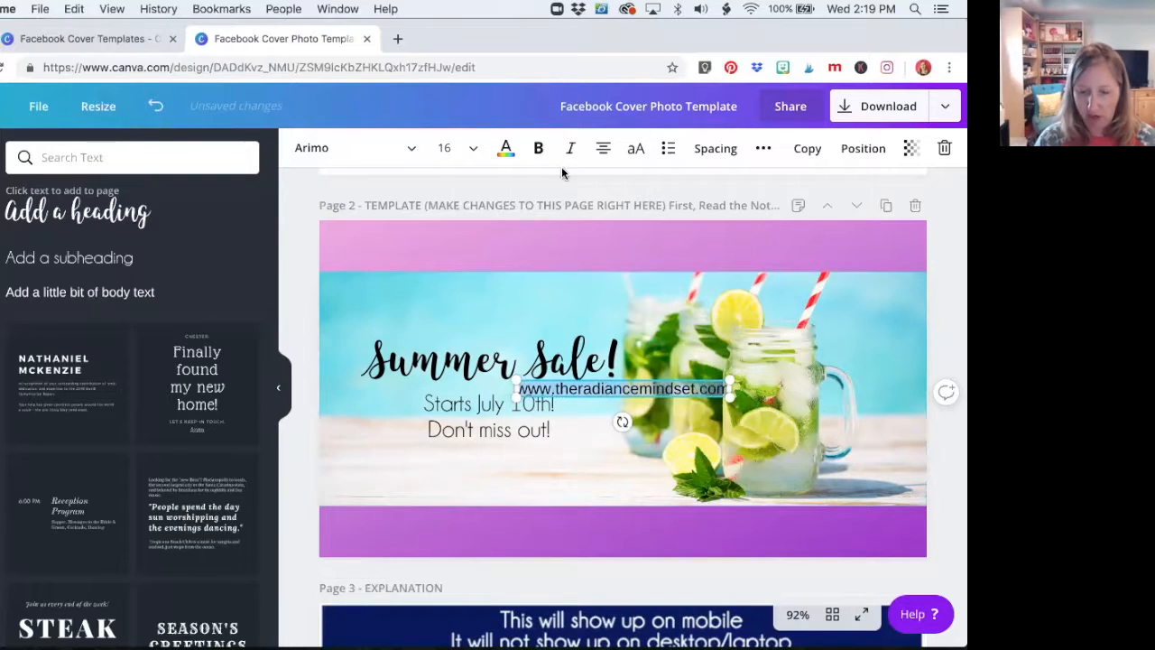
{"action": "left_click", "coordinate": [446, 148]}
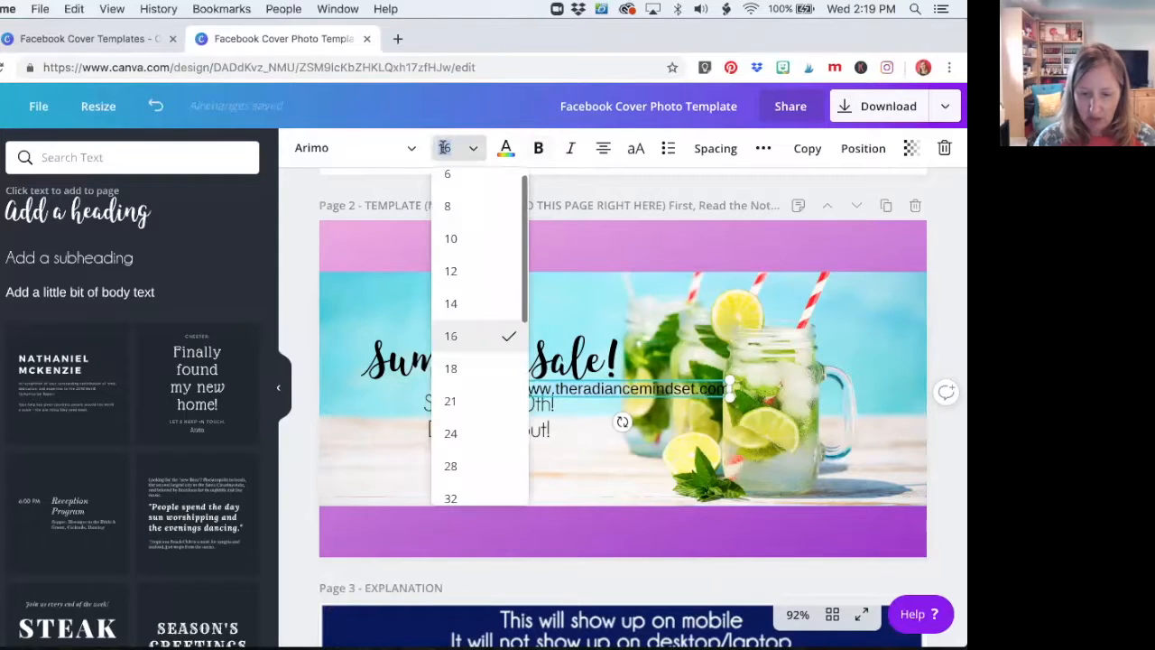
{"action": "left_click", "coordinate": [451, 268]}
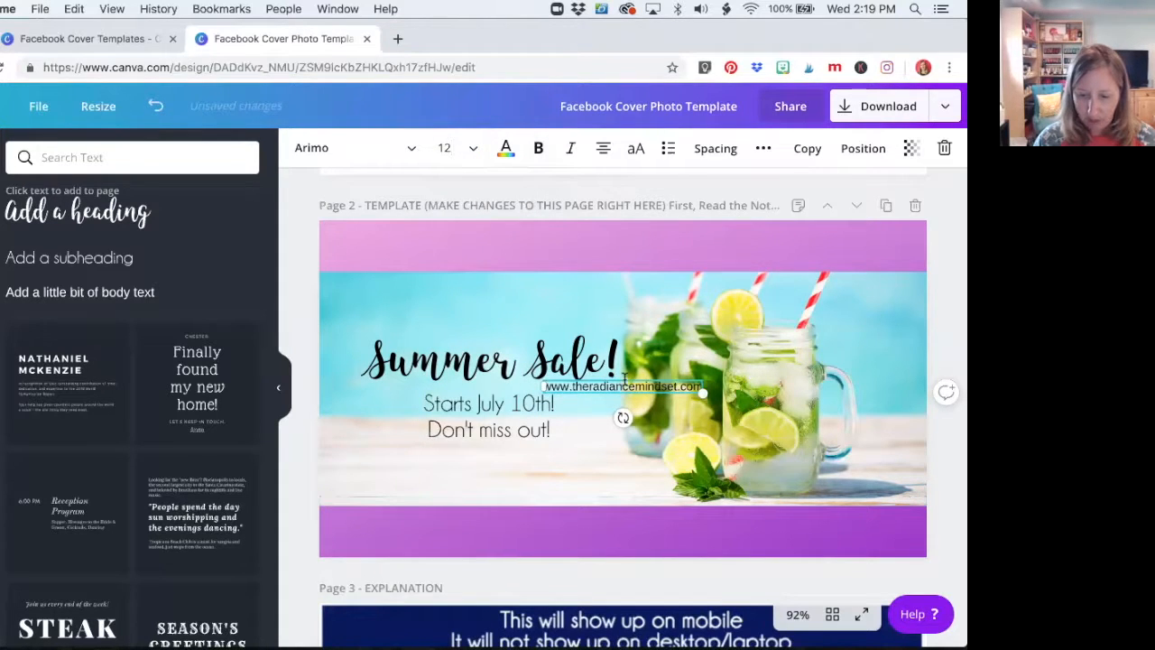
{"action": "left_click_drag", "start_coordinate": [622, 379], "coordinate": [488, 444]}
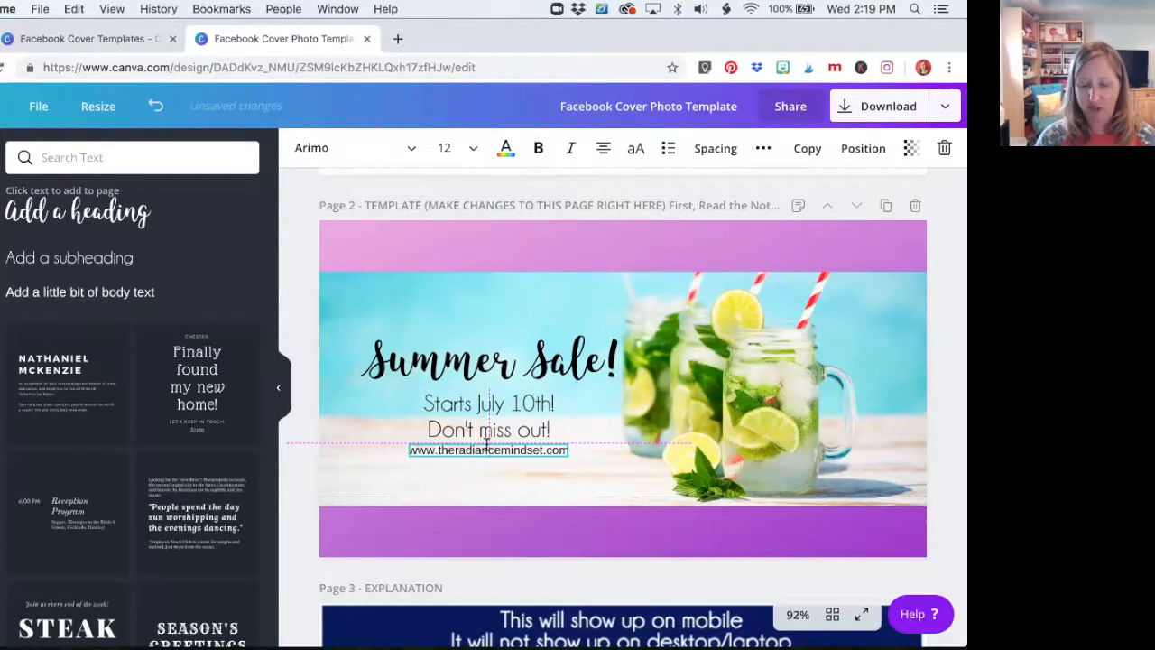
{"action": "left_click_drag", "start_coordinate": [487, 445], "coordinate": [488, 445]}
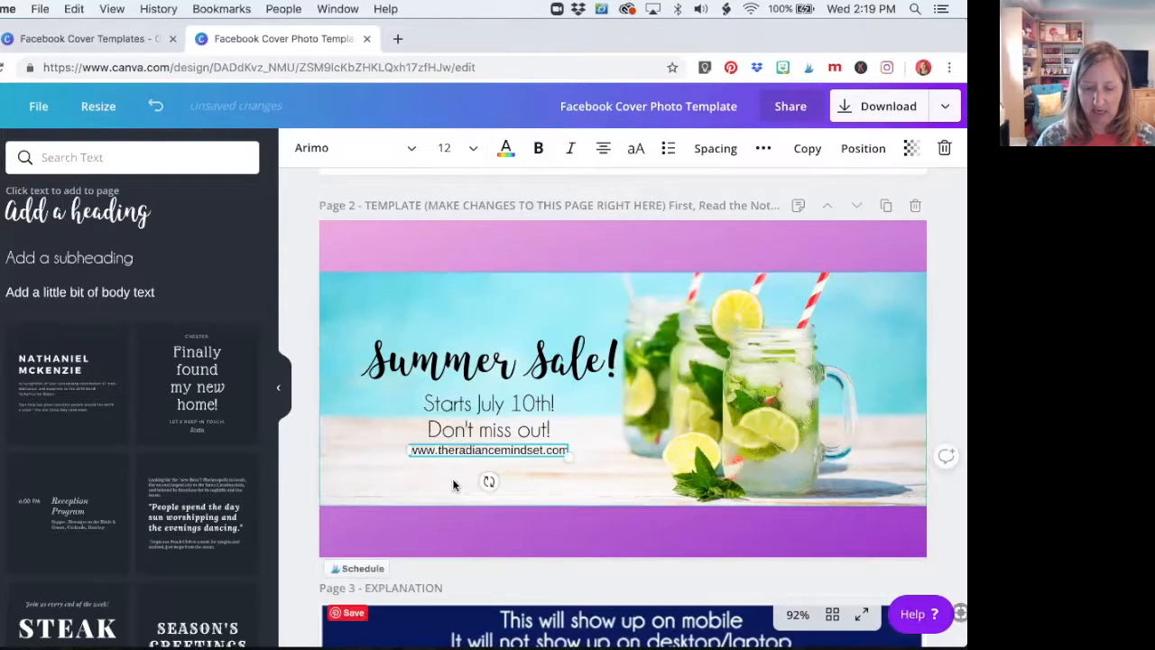
{"action": "left_click", "coordinate": [375, 464]}
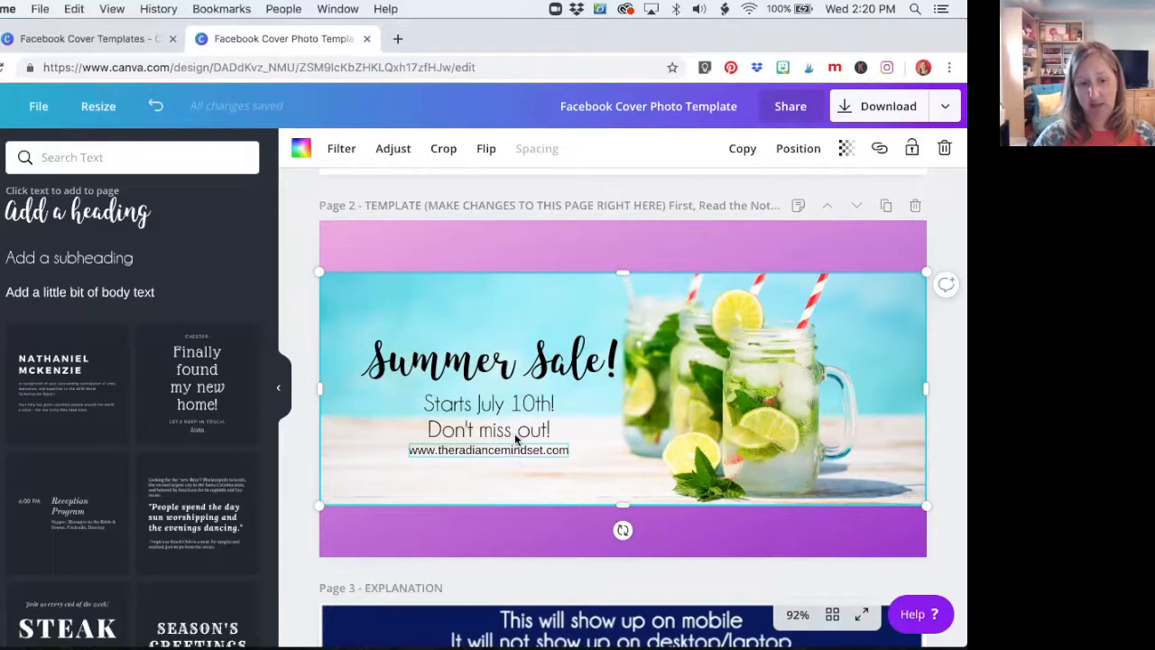
Search the elements library for "brush stroke"
{"action": "left_click", "coordinate": [0, 273]}
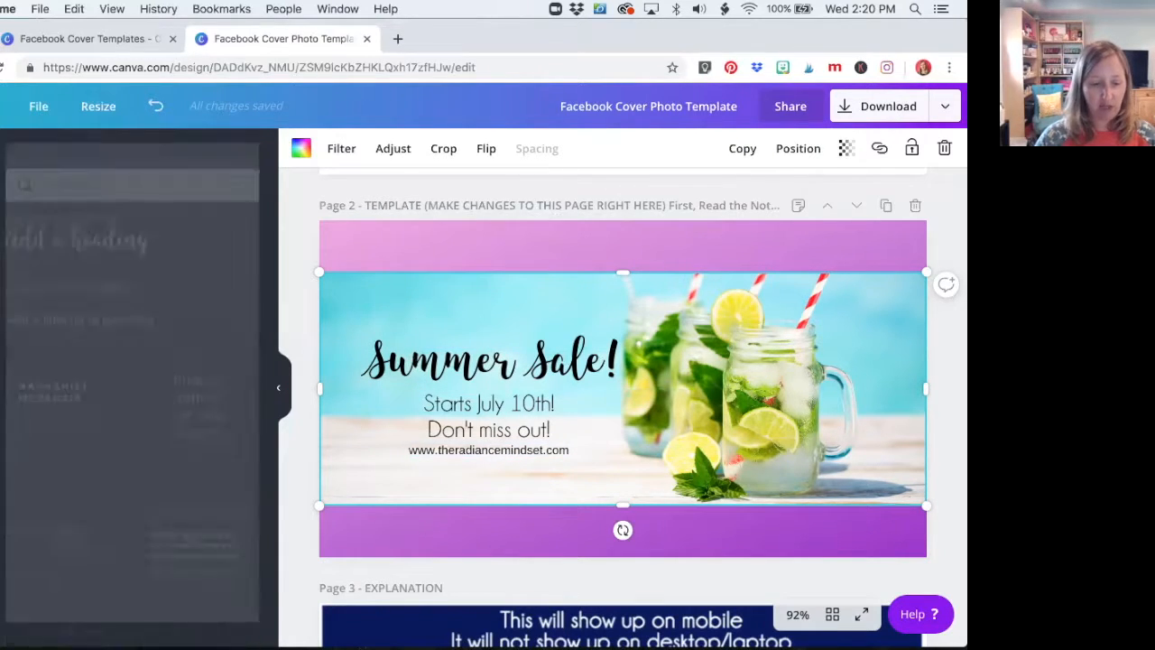
{"action": "left_click", "coordinate": [67, 161]}
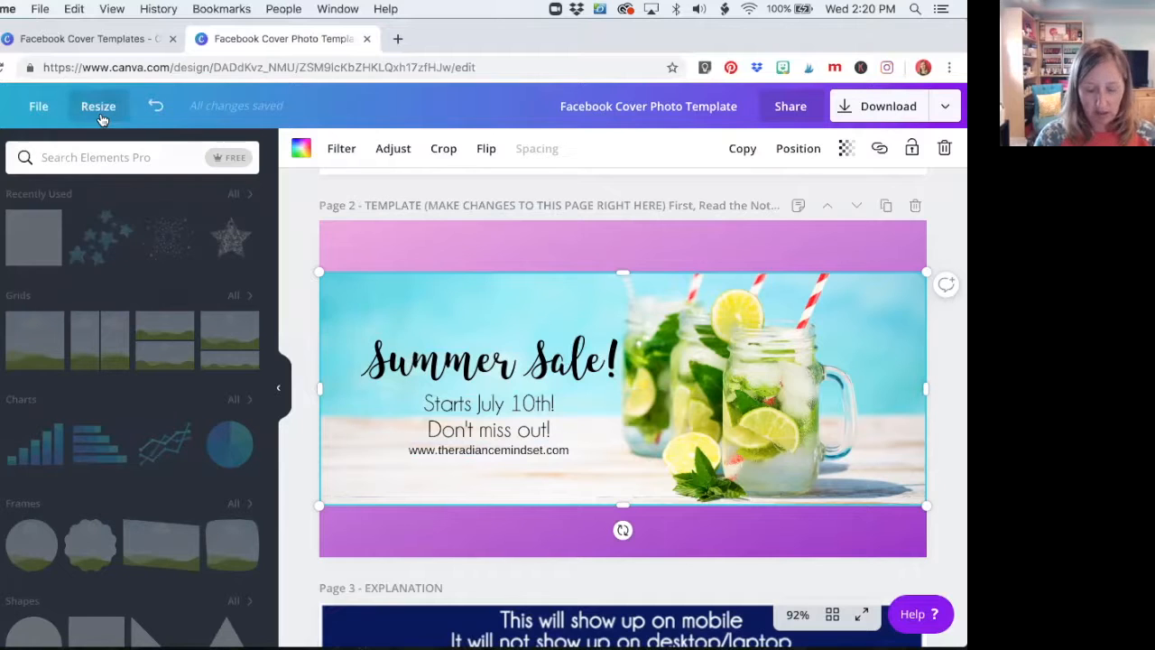
{"action": "type", "text": "brush"}
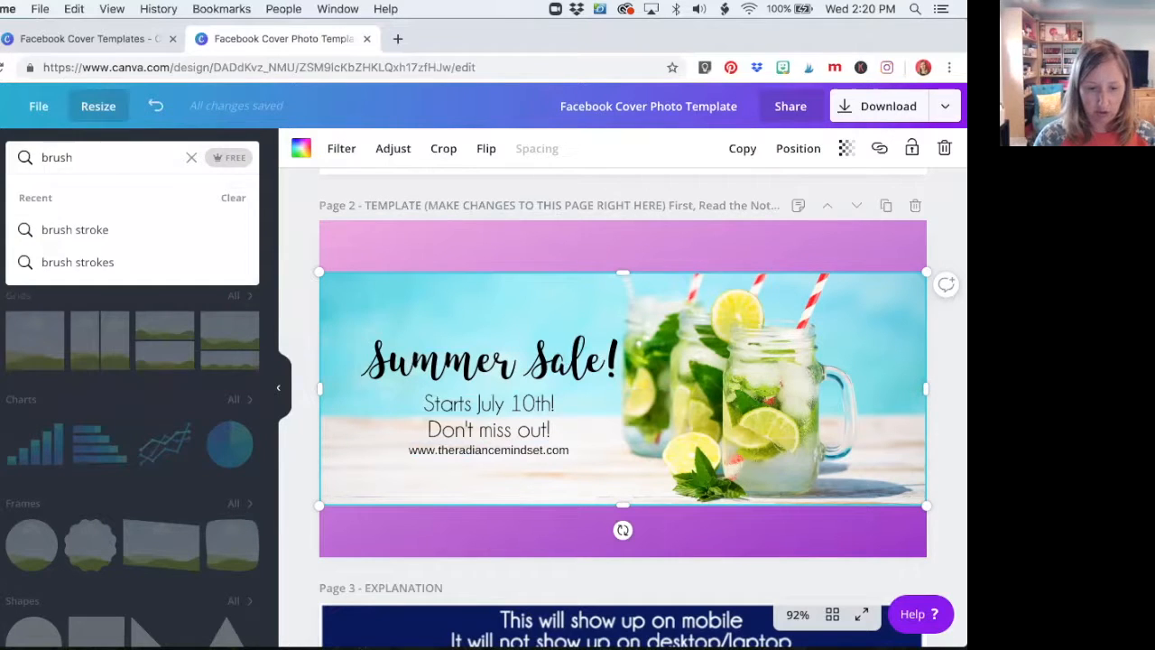
{"action": "left_click", "coordinate": [100, 230]}
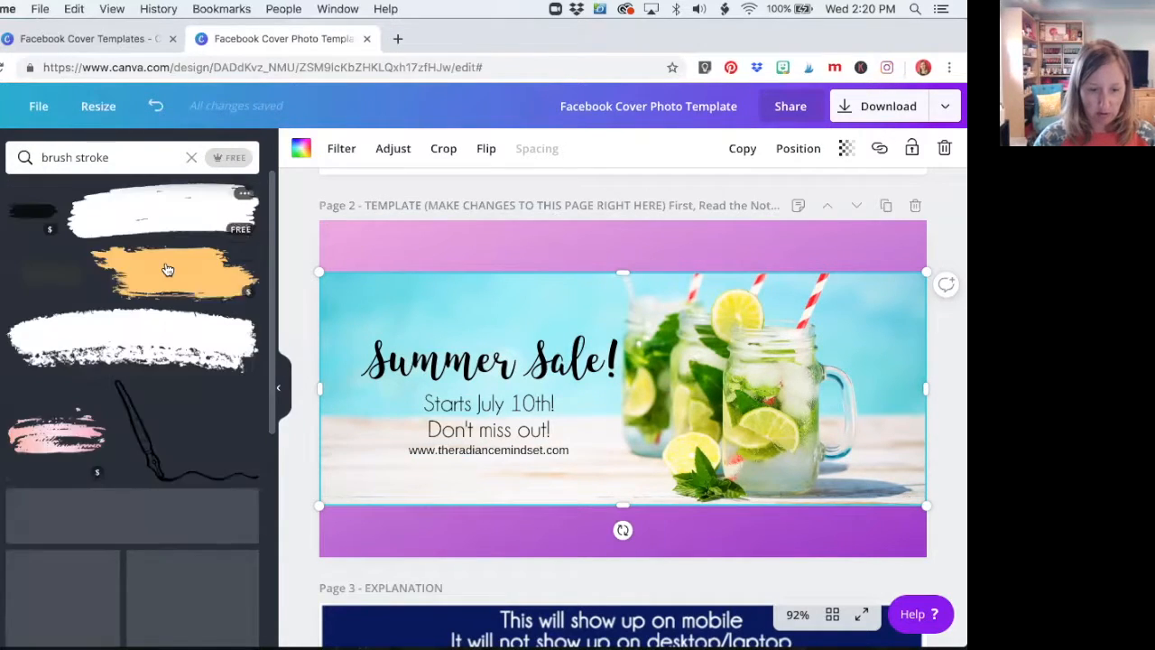
Add the light pink streaked brush stroke to page 2 and move it below the web address
{"action": "scroll", "coordinate": [167, 269], "scroll_direction": "down", "scroll_amount": 5}
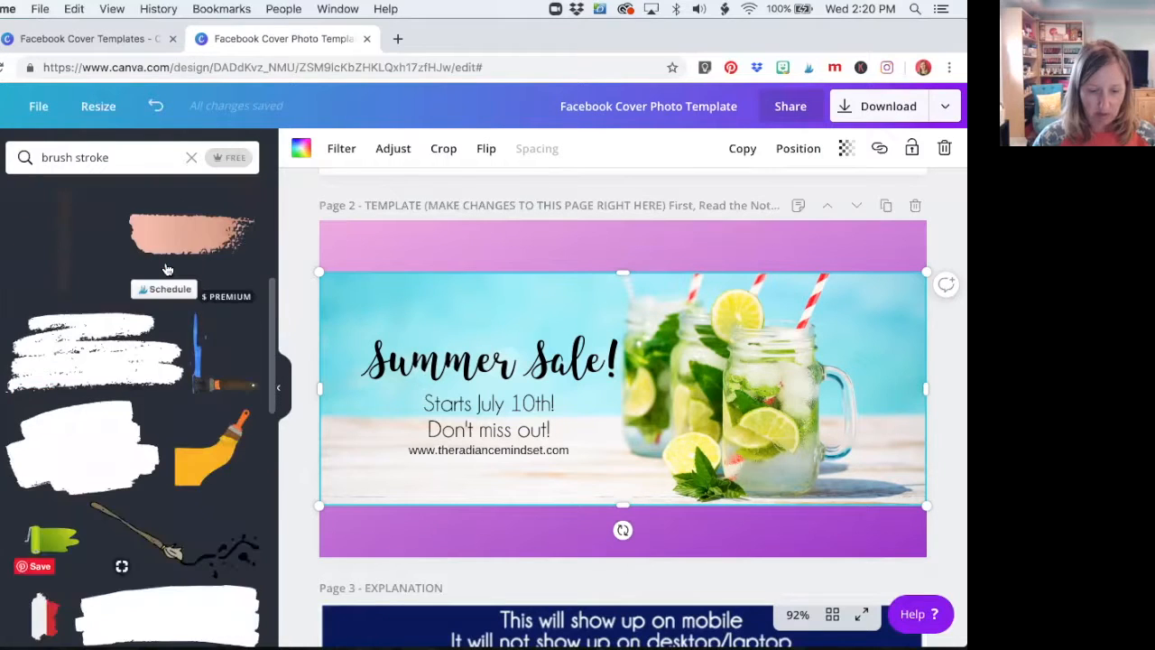
{"action": "scroll", "coordinate": [167, 269], "scroll_direction": "down", "scroll_amount": 8}
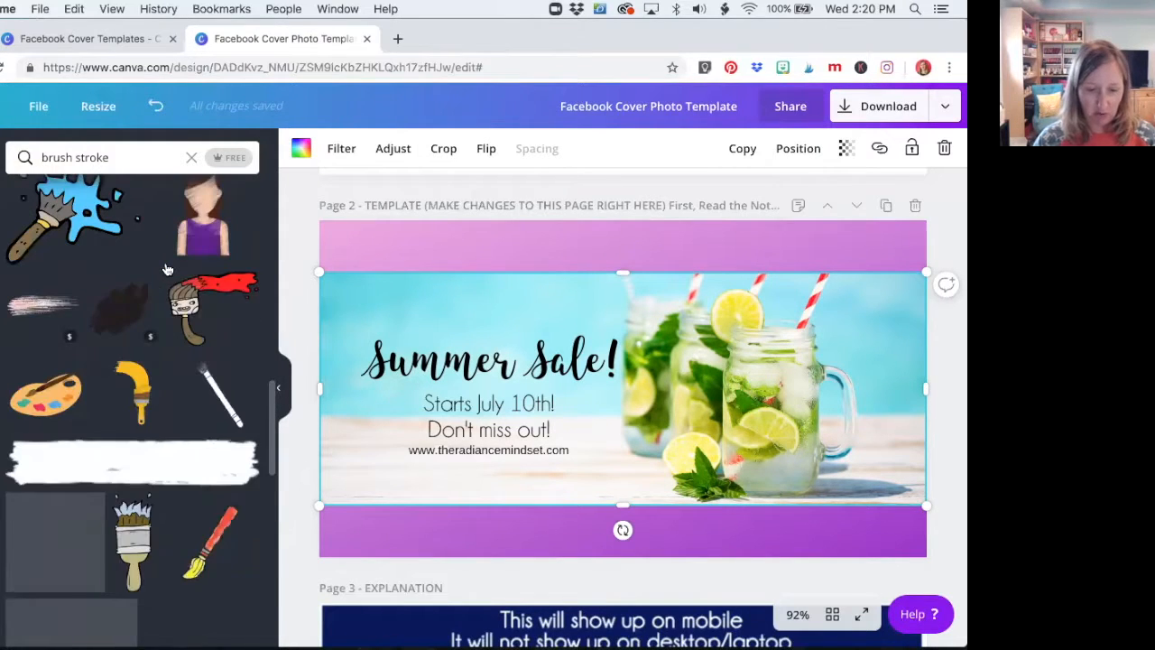
{"action": "scroll", "coordinate": [166, 268], "scroll_direction": "down", "scroll_amount": 3}
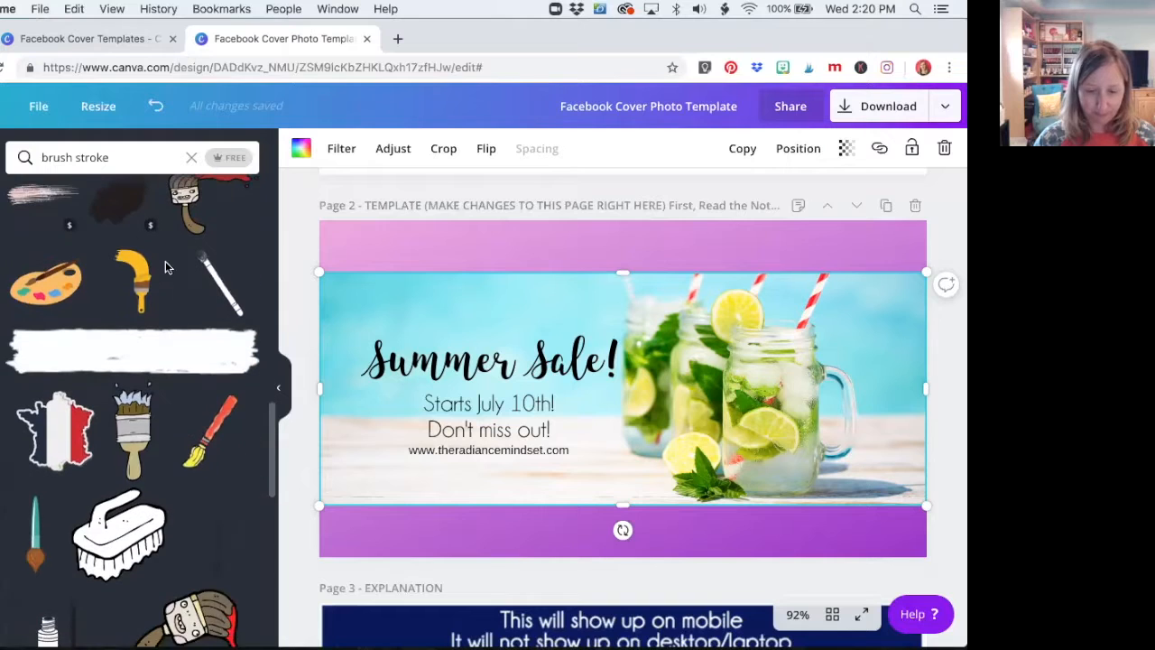
{"action": "scroll", "coordinate": [172, 261], "scroll_direction": "up", "scroll_amount": 1}
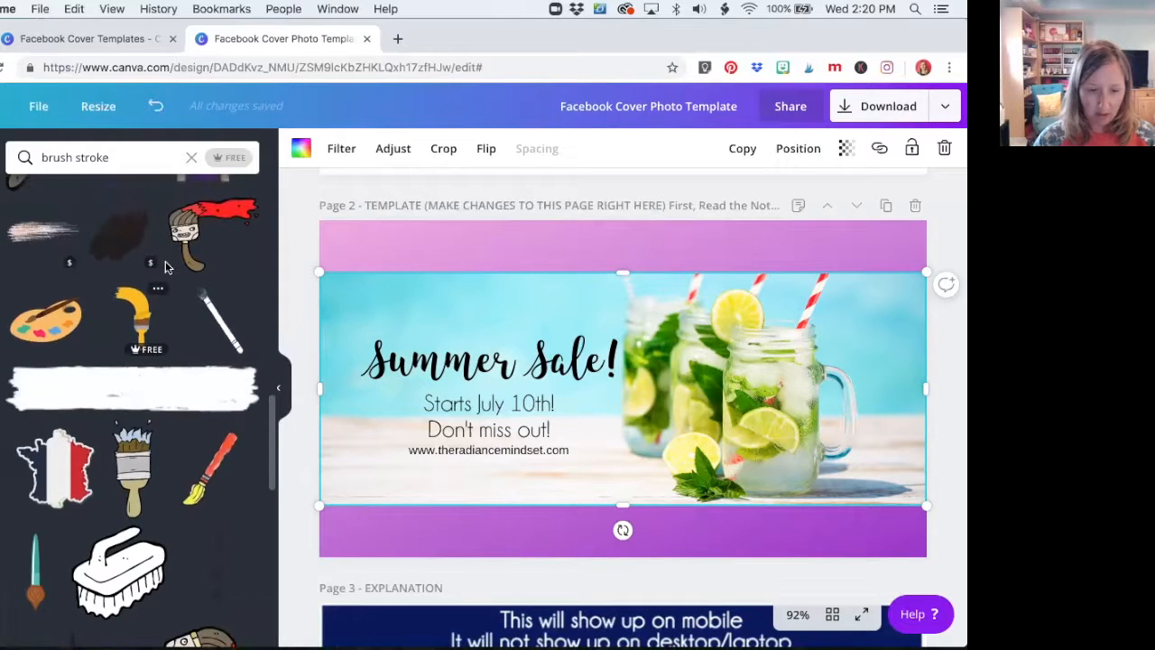
{"action": "left_click", "coordinate": [19, 237]}
{"action": "left_click_drag", "start_coordinate": [577, 371], "coordinate": [442, 490]}
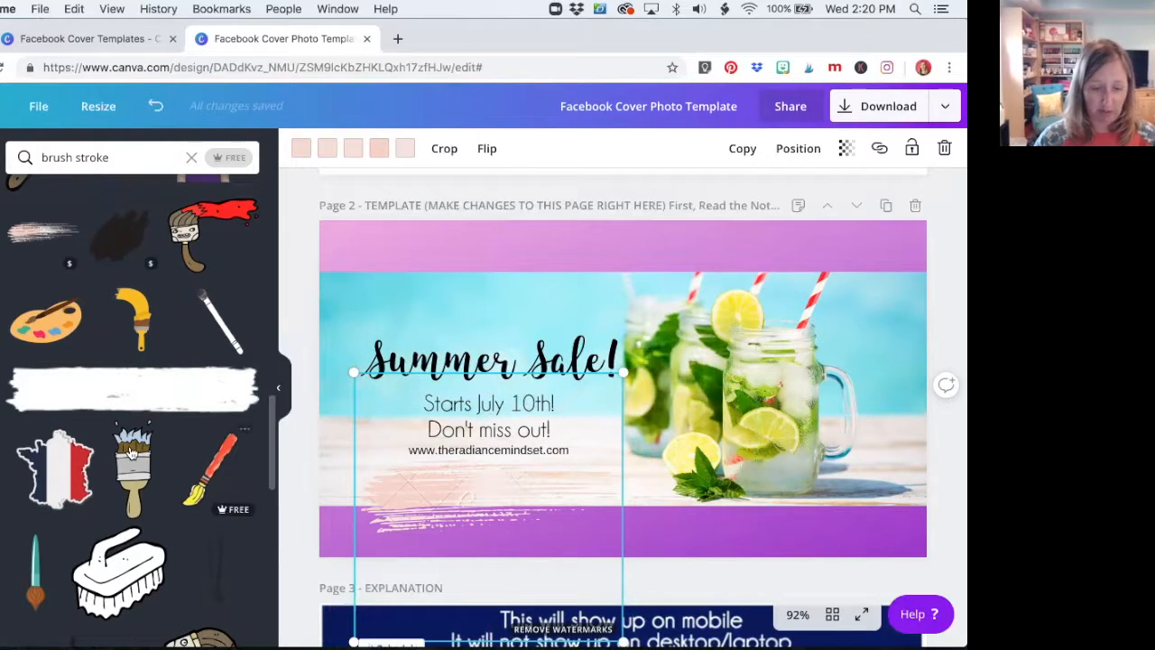
Delete the light pink brush stroke from below the web address on page 2
{"action": "scroll", "coordinate": [131, 453], "scroll_direction": "down", "scroll_amount": 10}
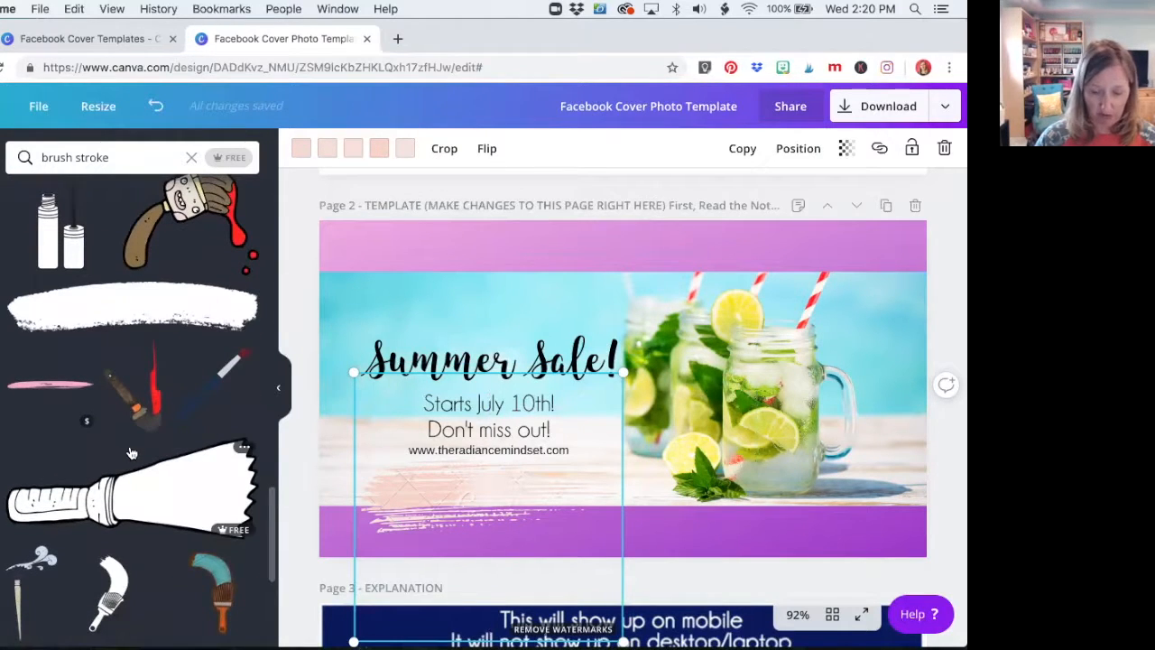
{"action": "key", "text": "Delete"}
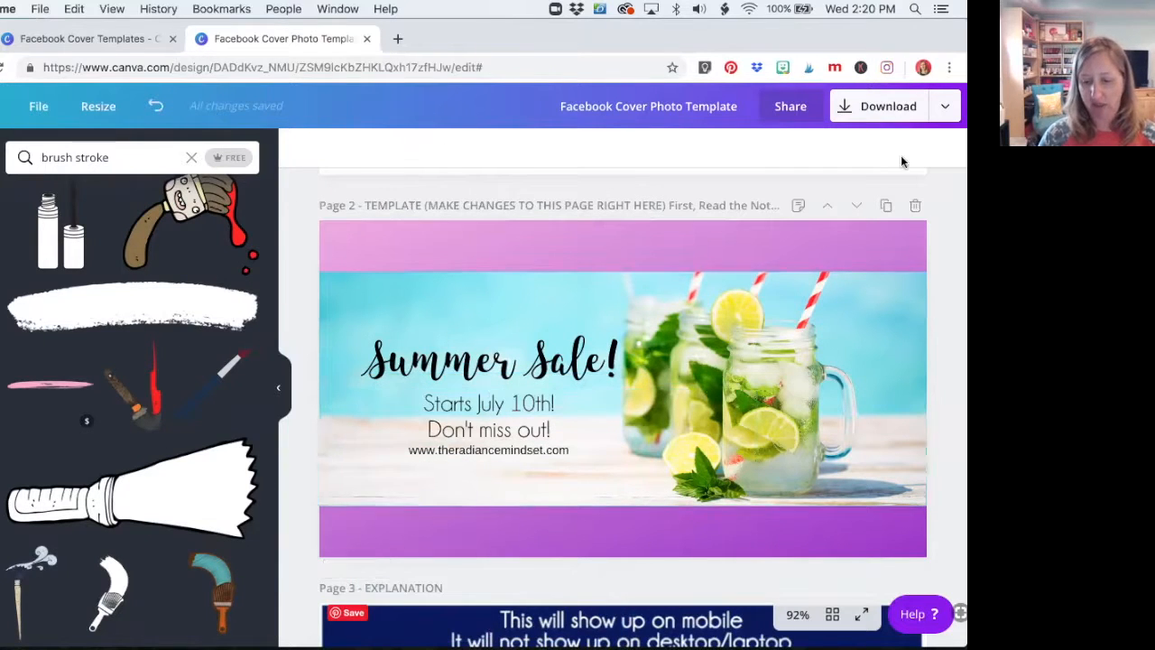
{"action": "scroll", "coordinate": [338, 560], "scroll_direction": "down", "scroll_amount": 3}
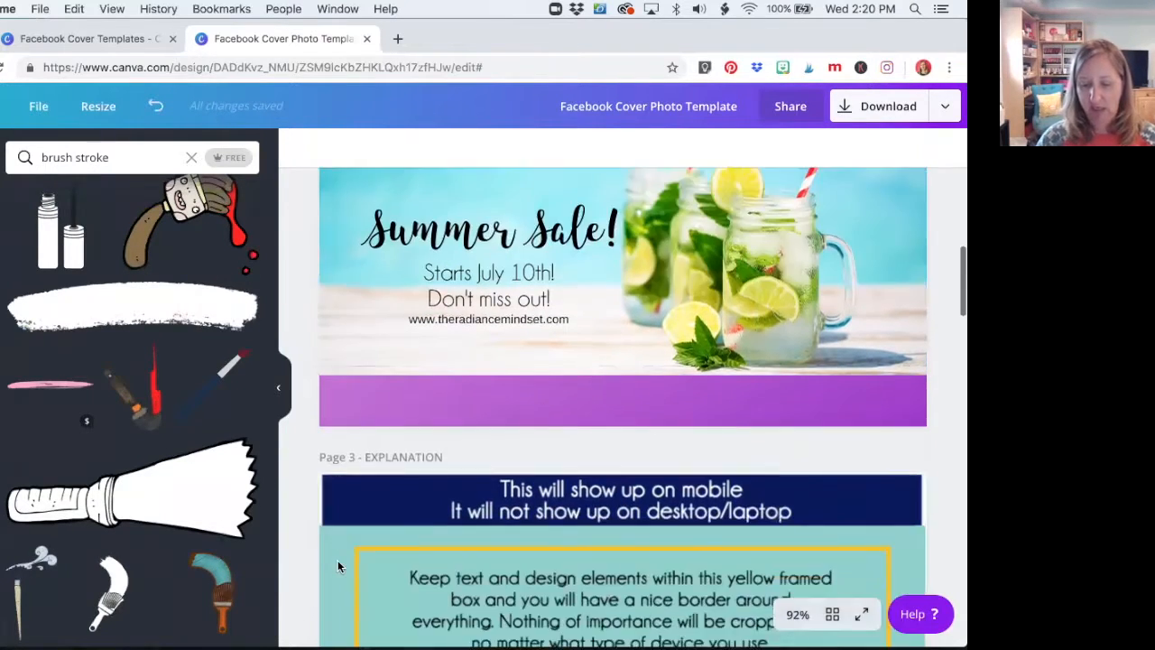
{"action": "scroll", "coordinate": [338, 566], "scroll_direction": "down", "scroll_amount": 15}
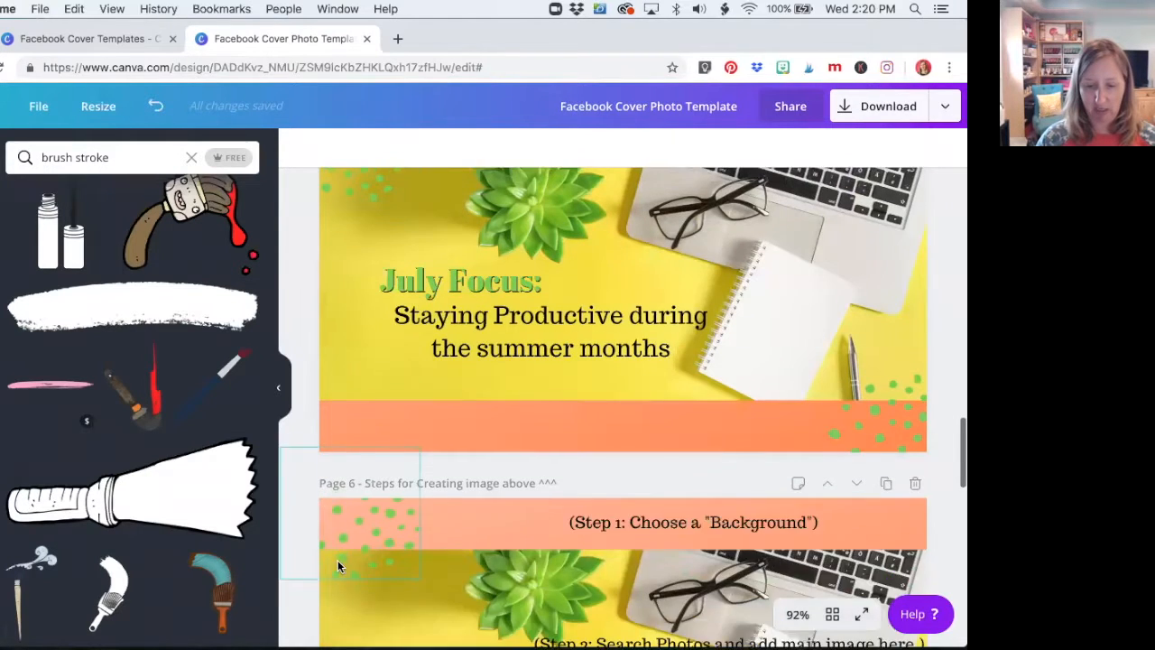
{"action": "scroll", "coordinate": [338, 566], "scroll_direction": "up", "scroll_amount": 2}
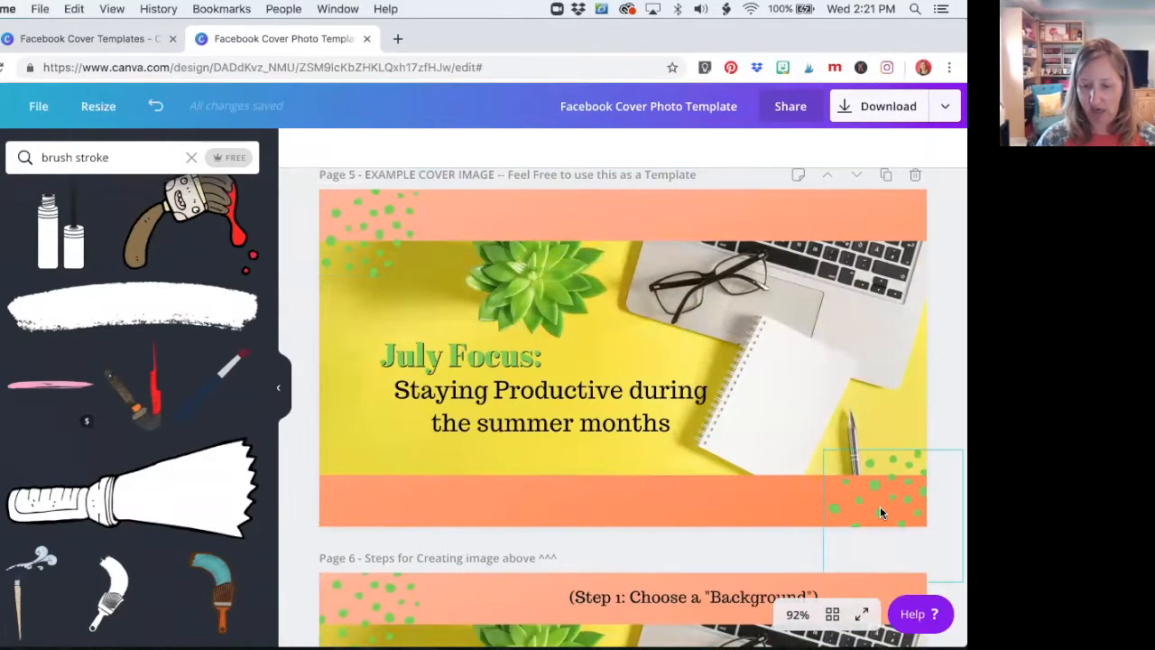
{"action": "scroll", "coordinate": [880, 513], "scroll_direction": "up", "scroll_amount": 20}
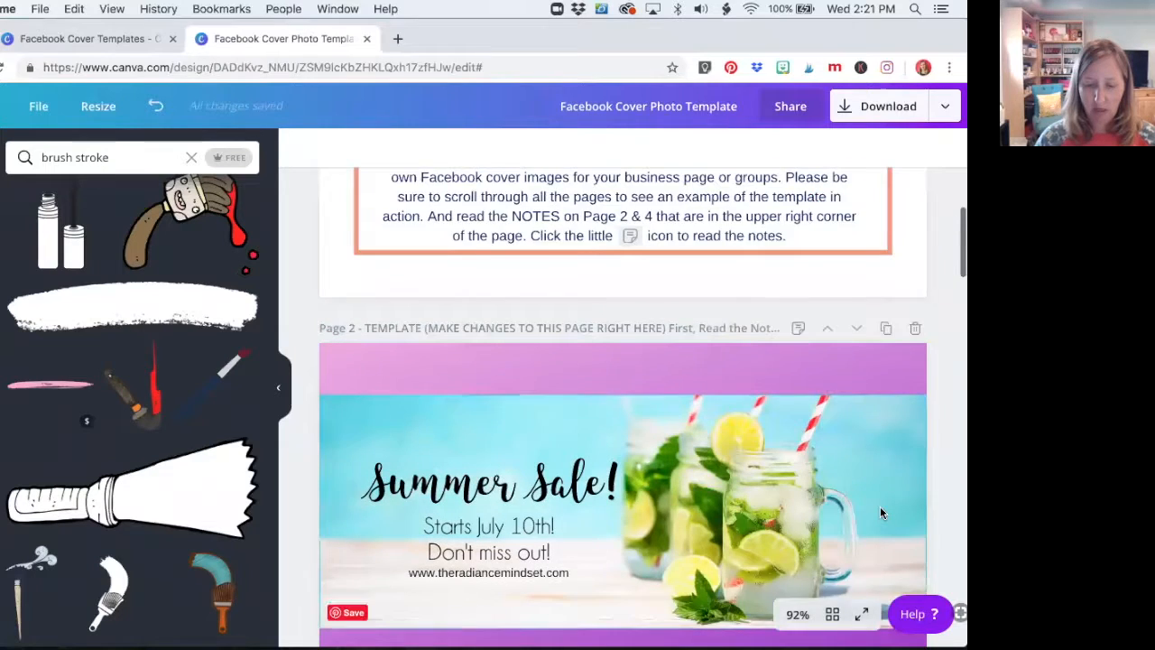
{"action": "scroll", "coordinate": [880, 507], "scroll_direction": "down", "scroll_amount": 3}
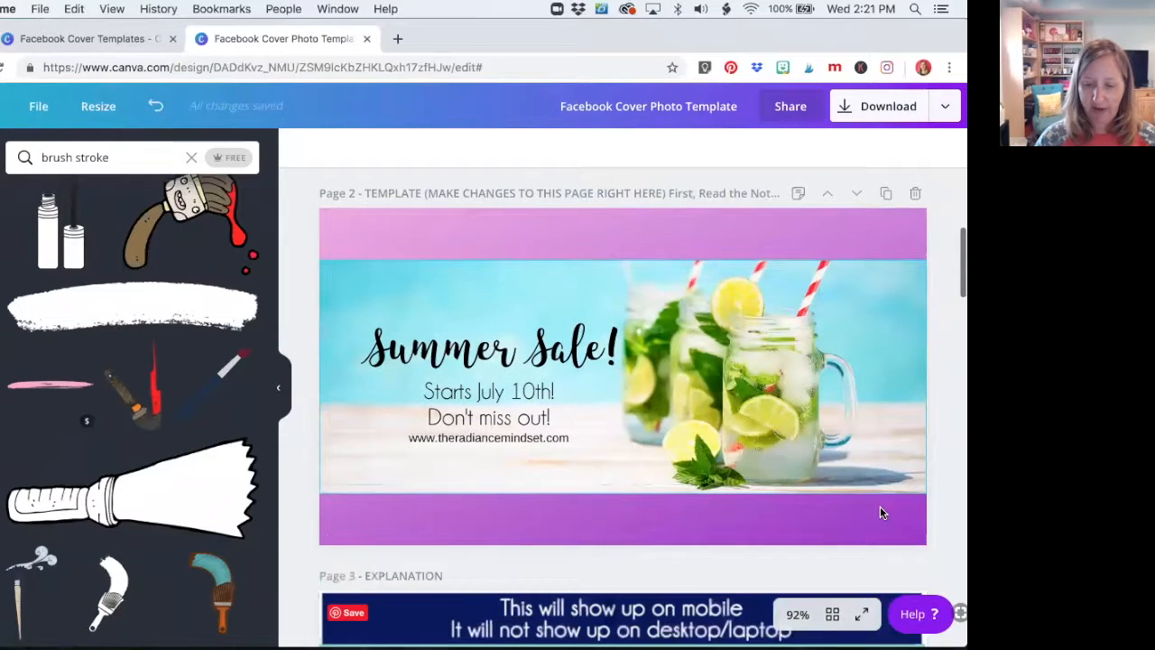
Set the design download to JPG at quality 100 with only page 2 selected
{"action": "left_click", "coordinate": [869, 112]}
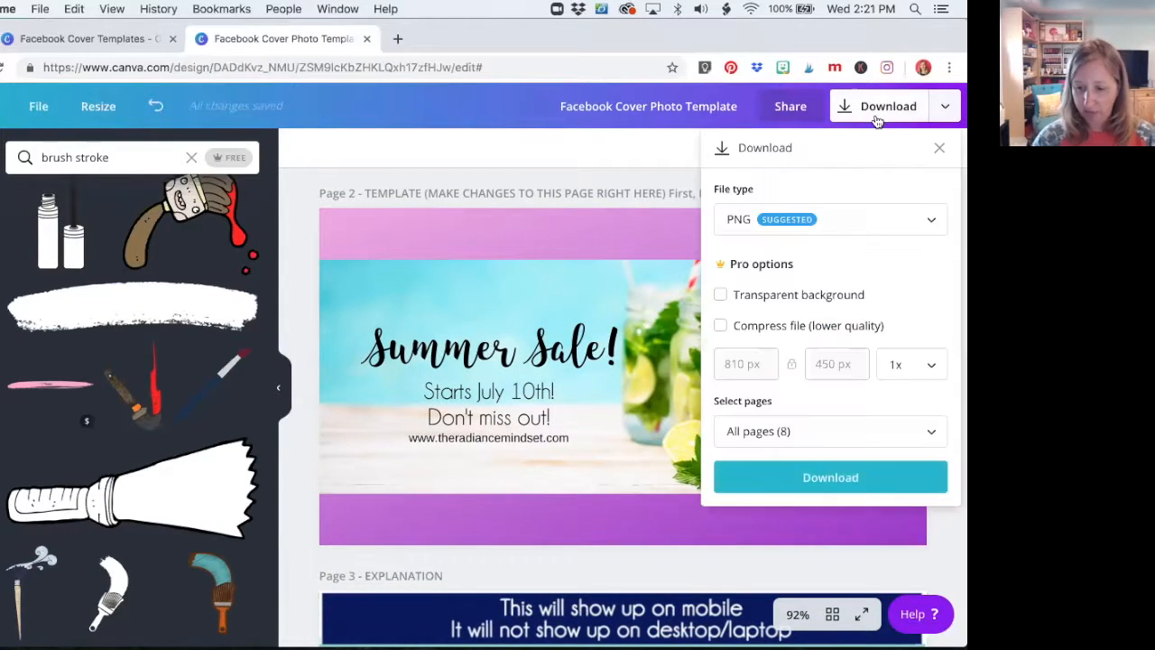
{"action": "left_click", "coordinate": [856, 223]}
{"action": "left_click", "coordinate": [852, 263]}
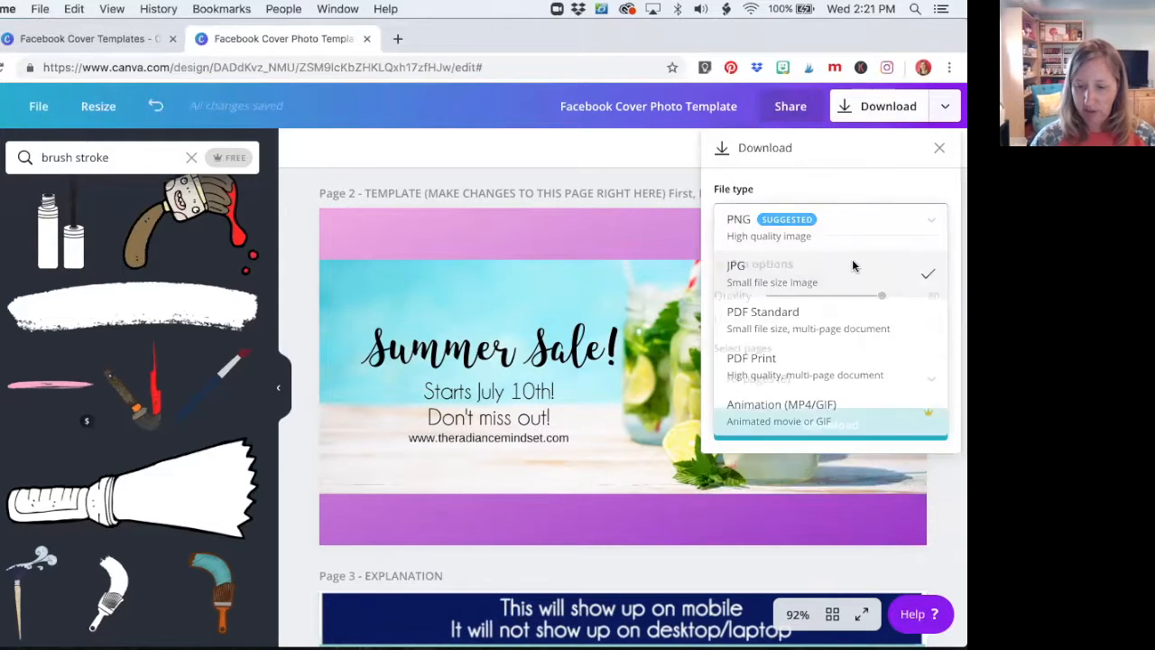
{"action": "left_click_drag", "start_coordinate": [889, 305], "coordinate": [923, 303]}
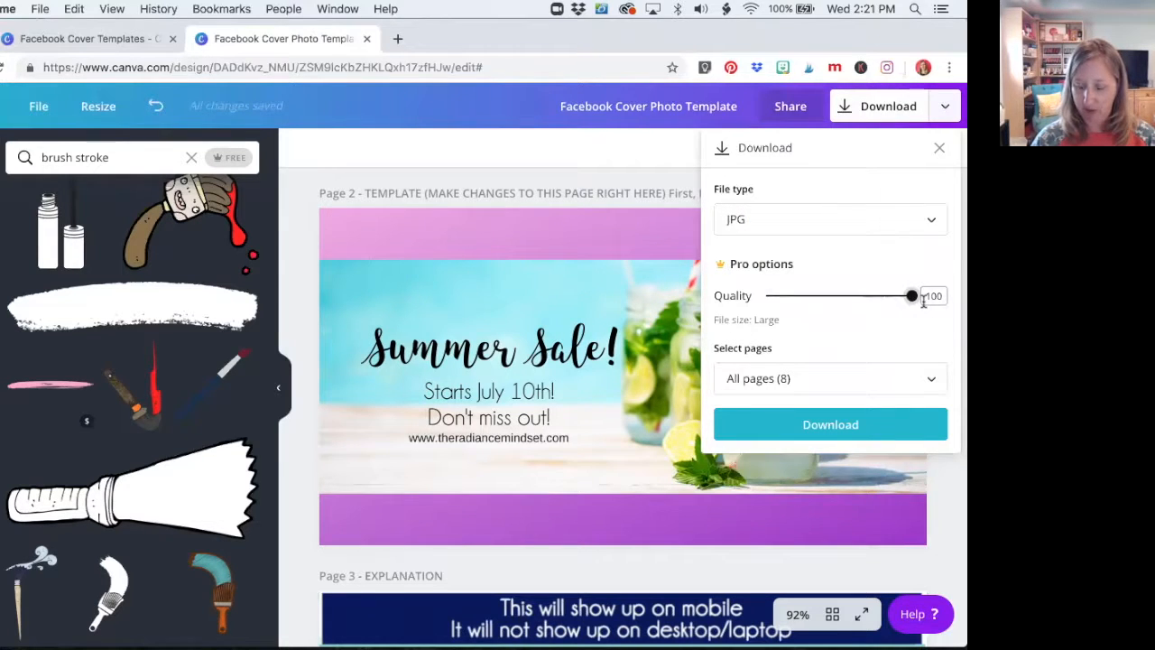
{"action": "left_click", "coordinate": [847, 383]}
{"action": "left_click", "coordinate": [929, 211]}
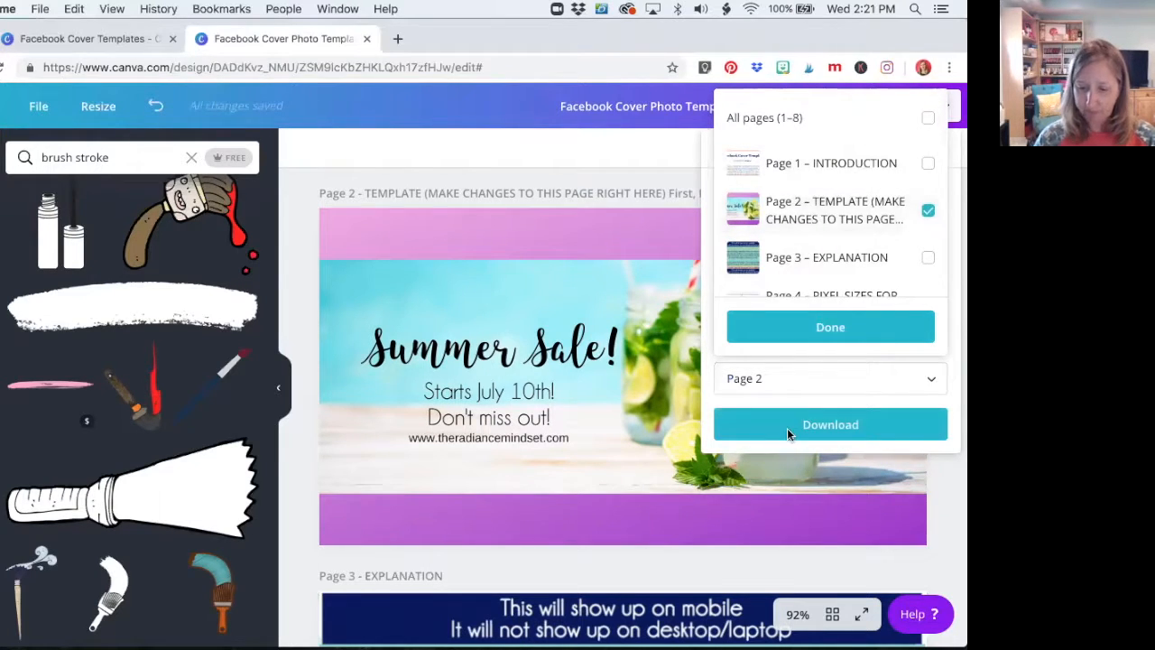